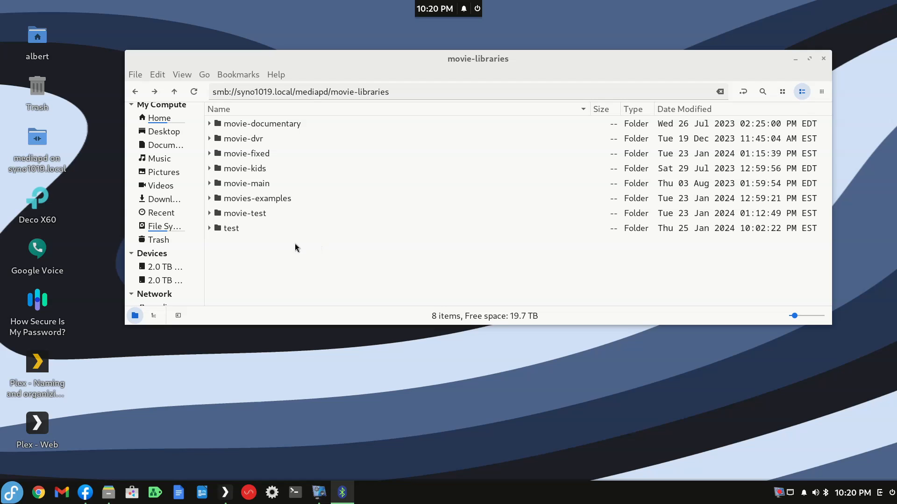
Step: Open the movie-main folder, look over its movie folders and check the contents of The Hitch-Hiker (1953) folder
double_click(240, 184)
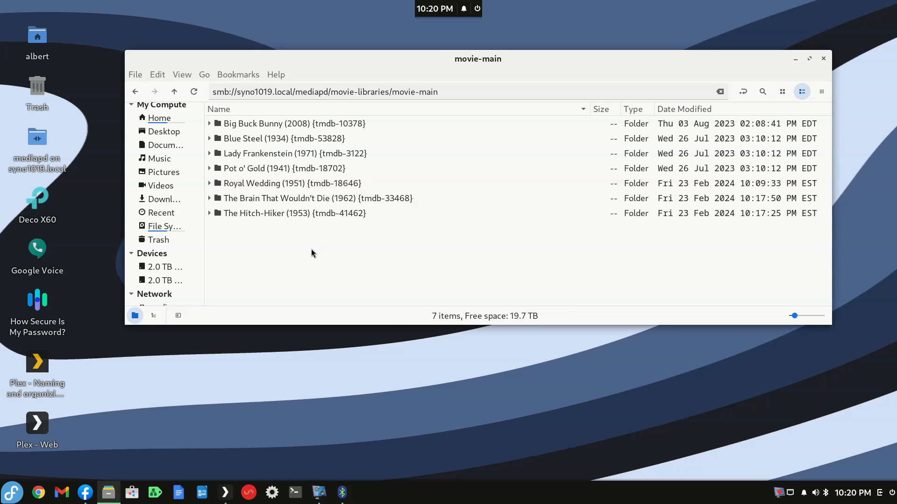
key(Down)
key(Down)
key(Down)
key(Down)
key(Down)
key(Down)
key(Down)
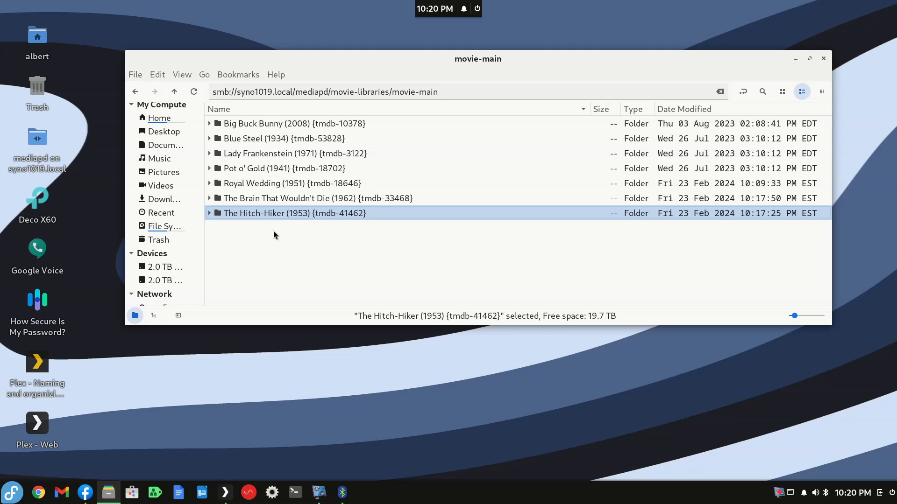
double_click(281, 215)
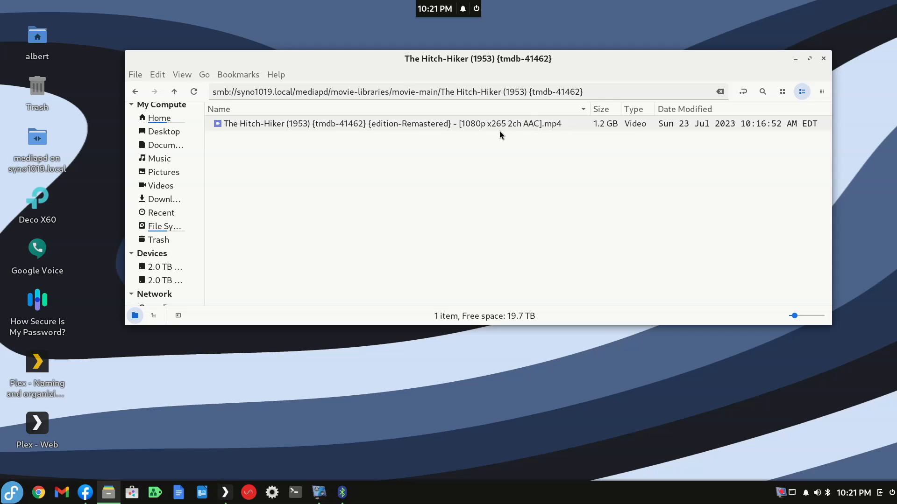
click(135, 92)
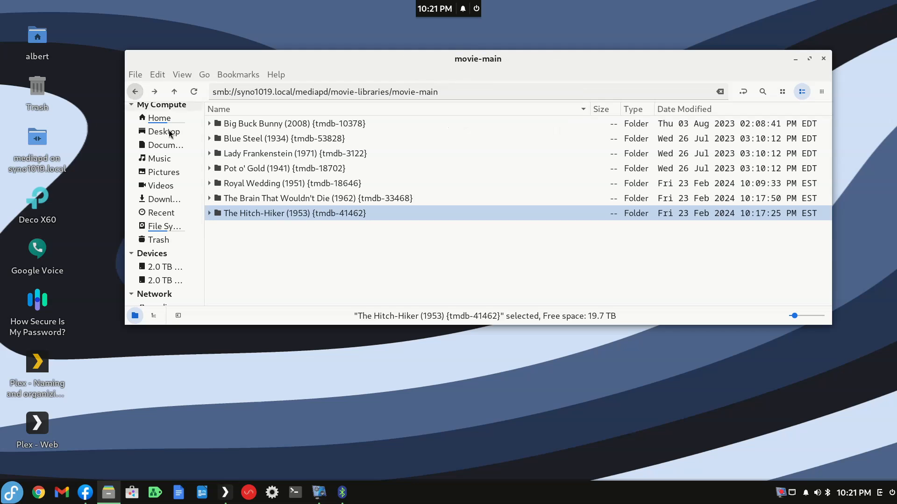
Step: Open The Hitch-Hiker (1953) {tmdb-41462} folder with FileBot
right_click(263, 214)
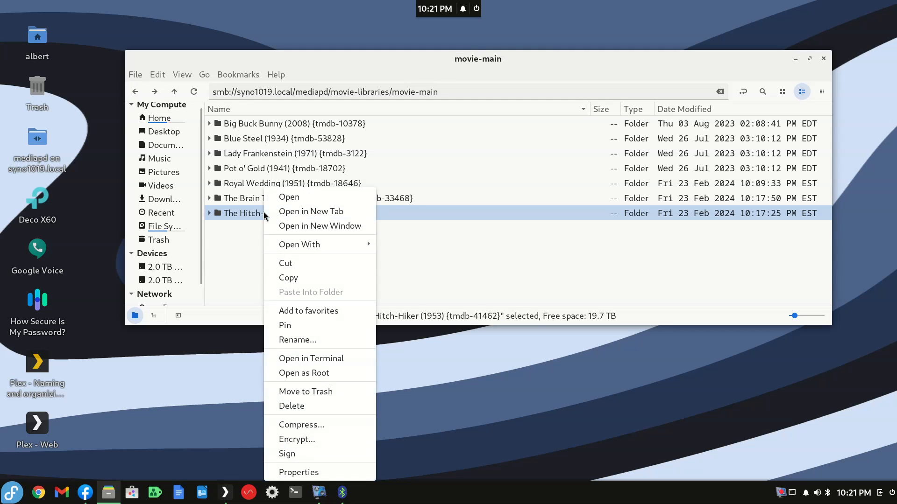
mouse_move(303, 245)
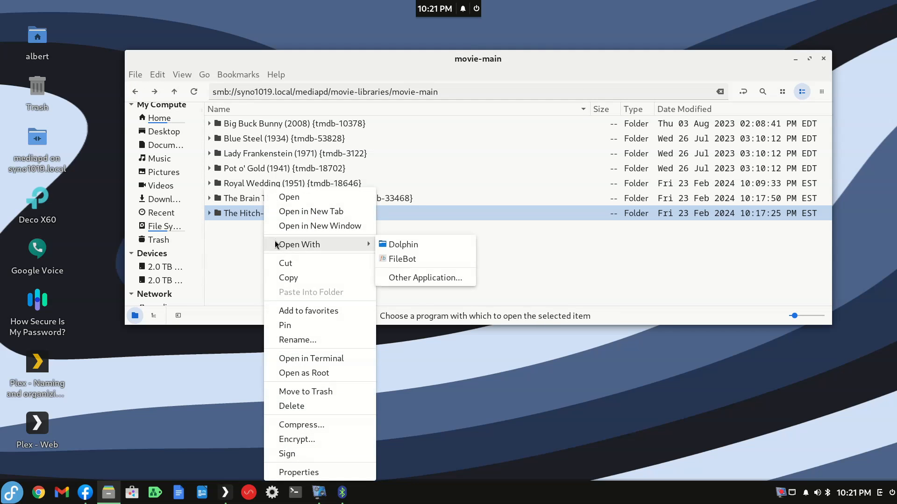
click(397, 257)
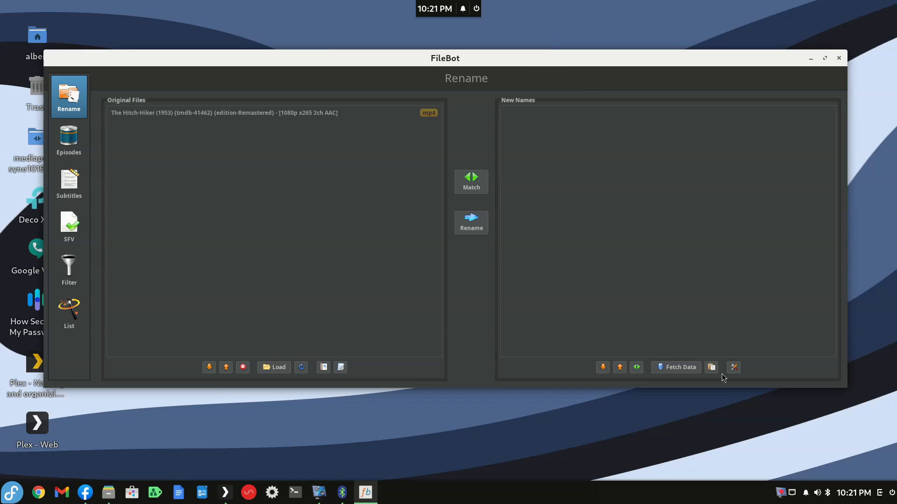
Step: Set the rename post-processing options to fetch artwork and cover images
click(735, 367)
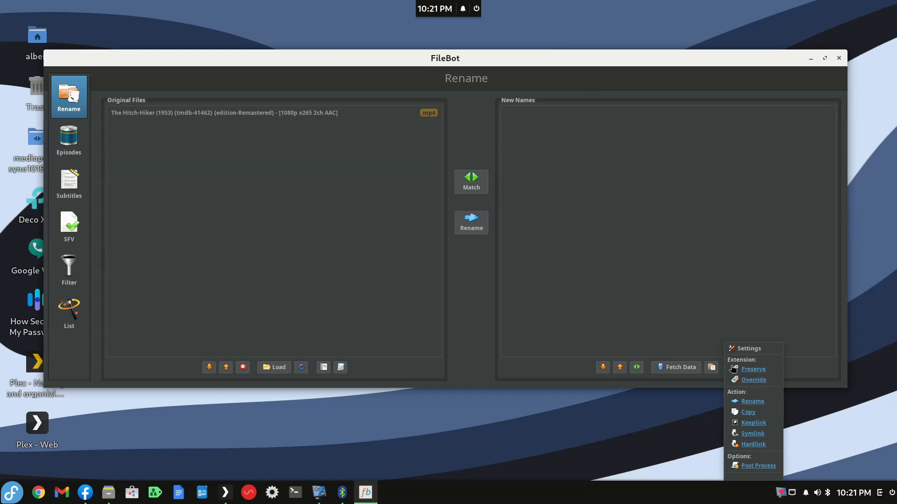
click(735, 370)
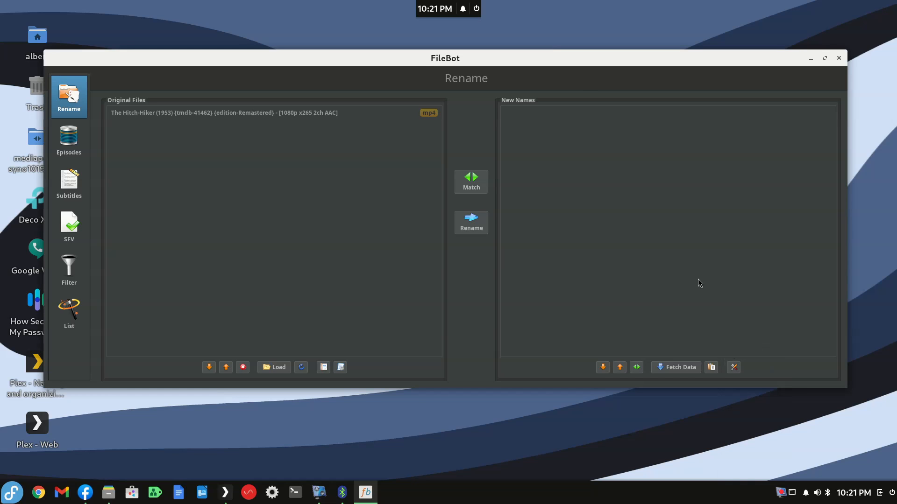
click(734, 371)
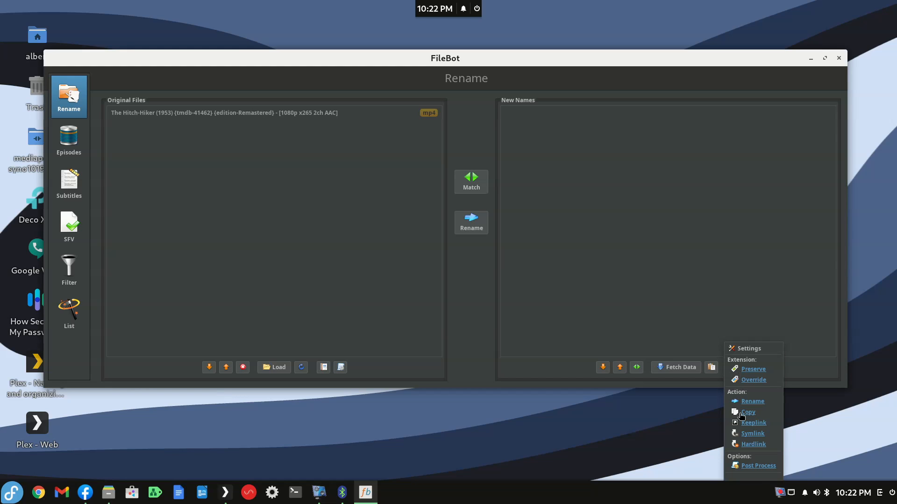
click(755, 467)
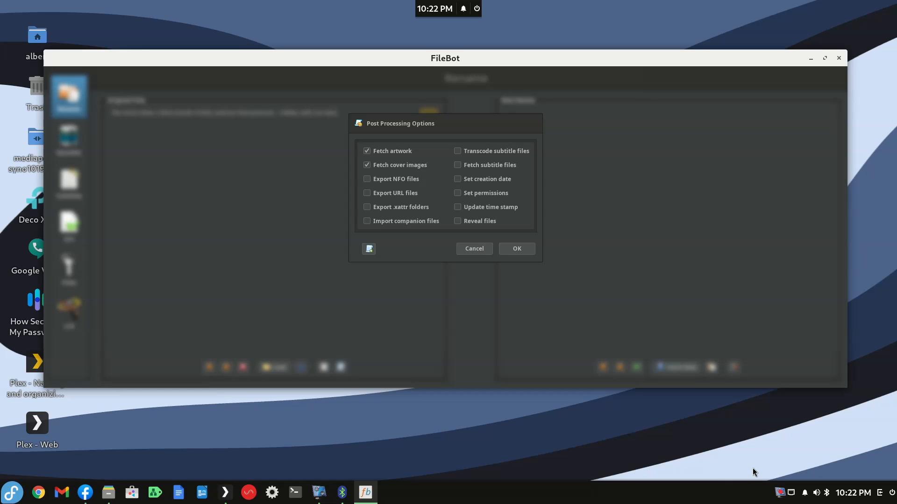
click(367, 152)
click(367, 150)
click(368, 166)
click(527, 248)
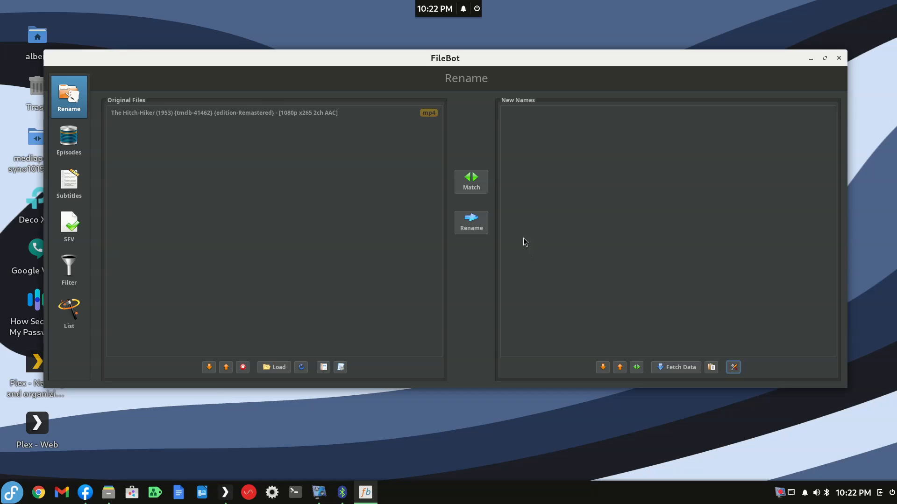
Step: Compare the new names given by the Movie - TMDB Rename Only and Movie - TMDB Structure presets
click(341, 369)
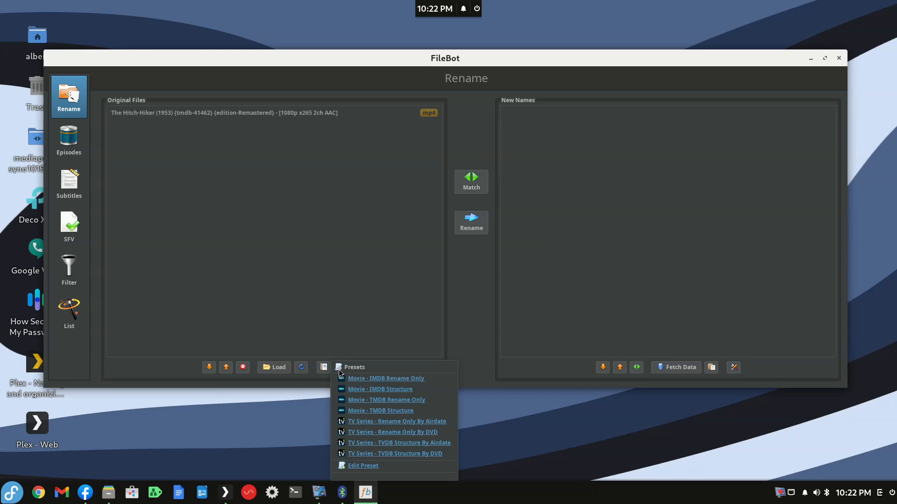
click(387, 400)
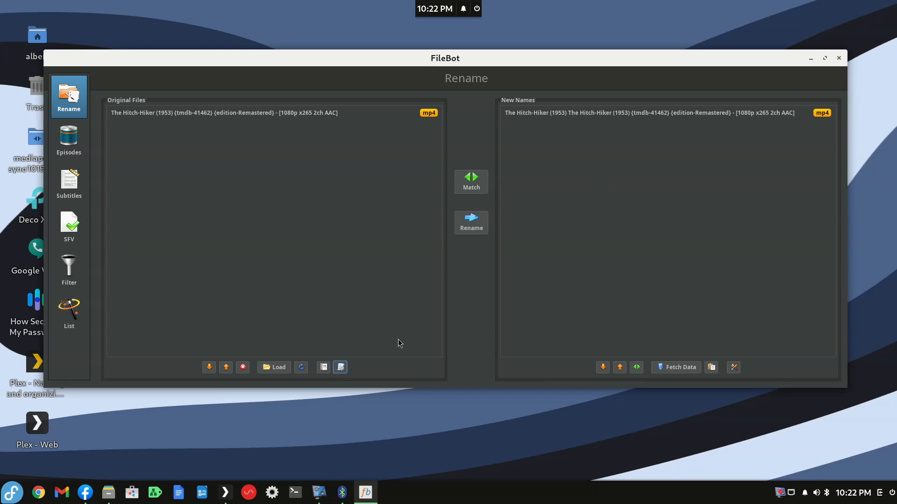
click(342, 369)
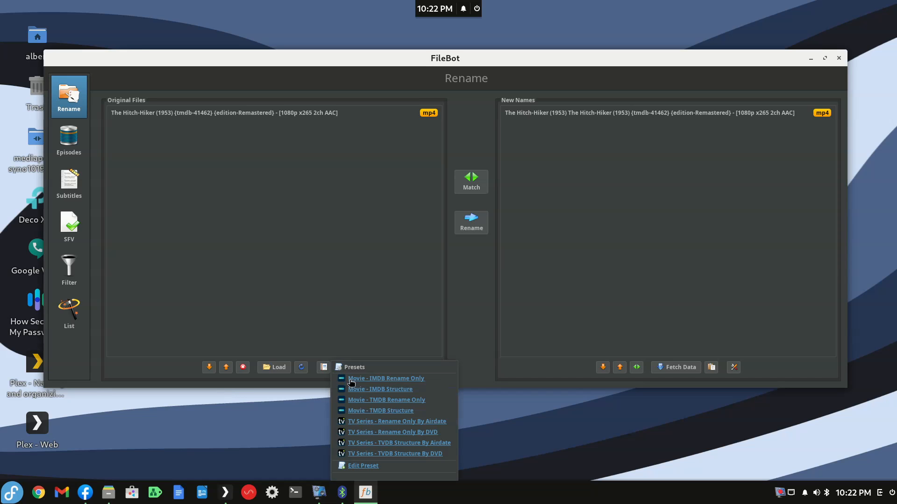
click(373, 411)
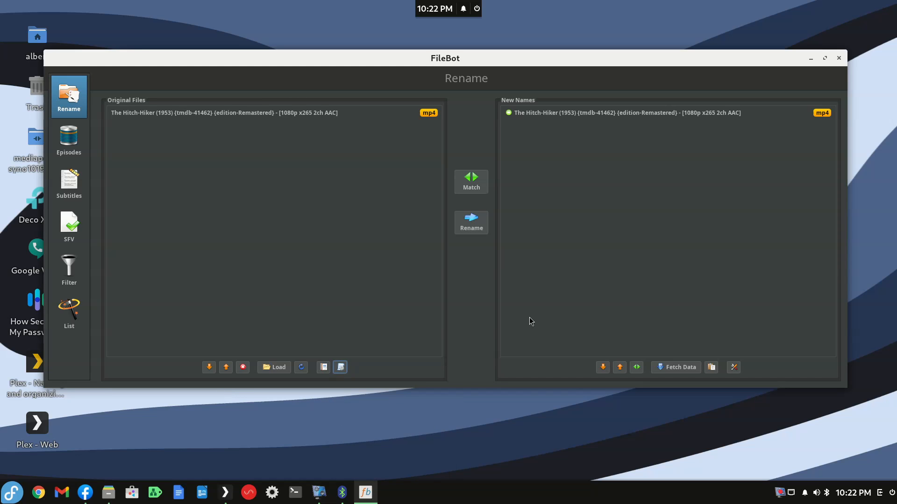
click(340, 369)
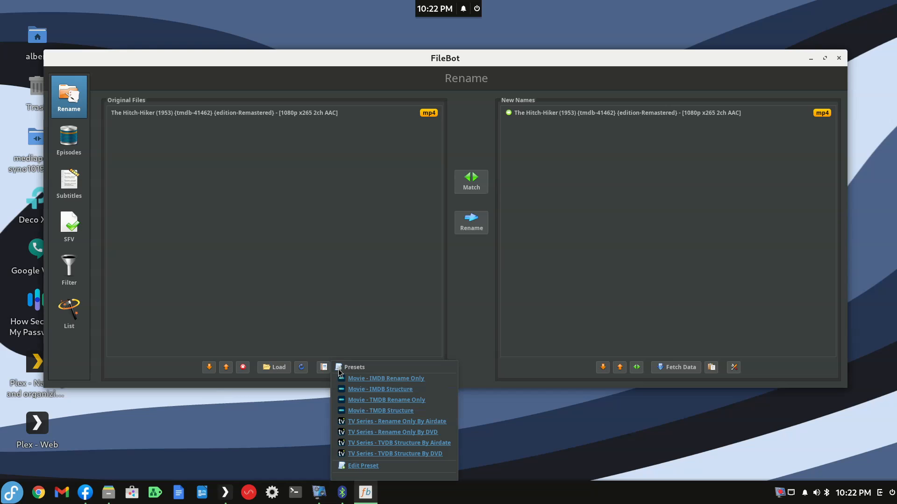
click(368, 400)
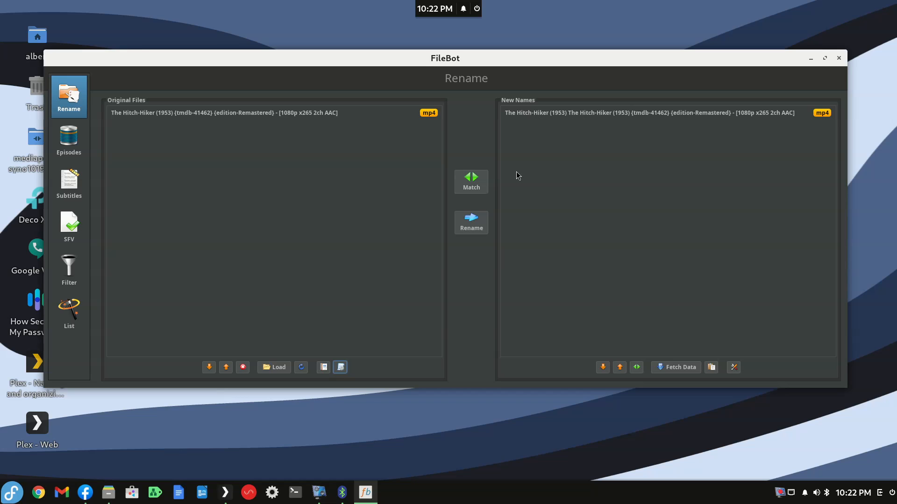
Step: Apply the Movie - TMDB Structure preset to The Hitch-Hiker file and carry out the rename
click(341, 367)
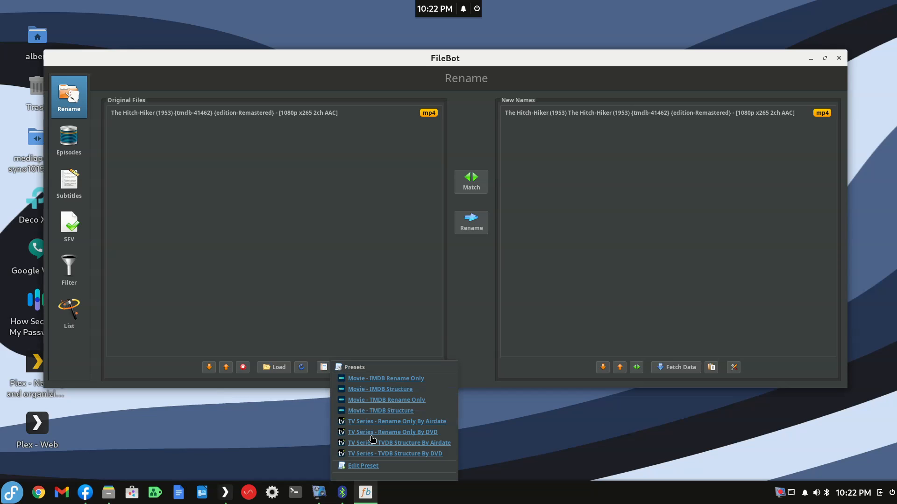
click(377, 412)
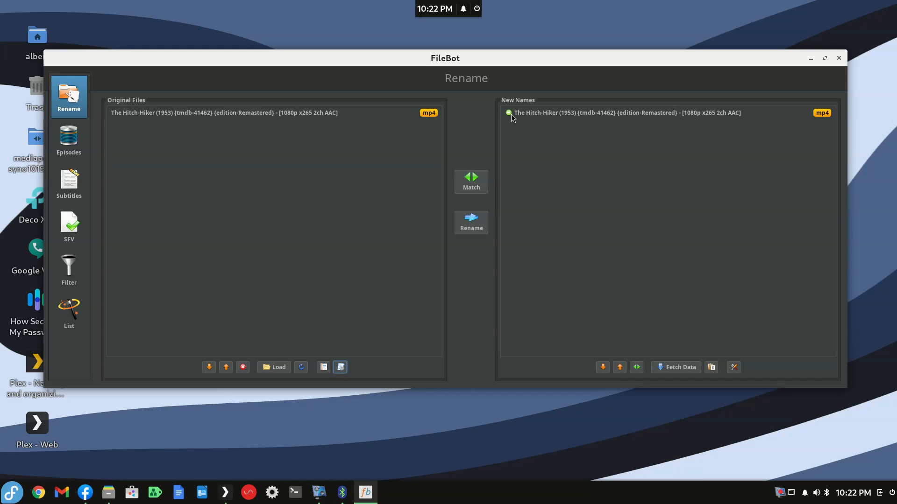
click(467, 221)
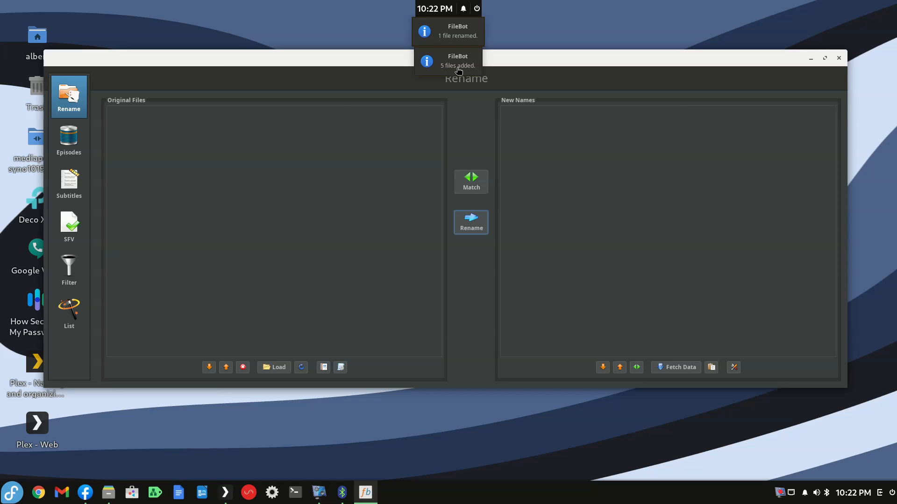
Step: Turn off Fetch artwork and Fetch cover images in the post-processing options, and close FileBot
click(737, 370)
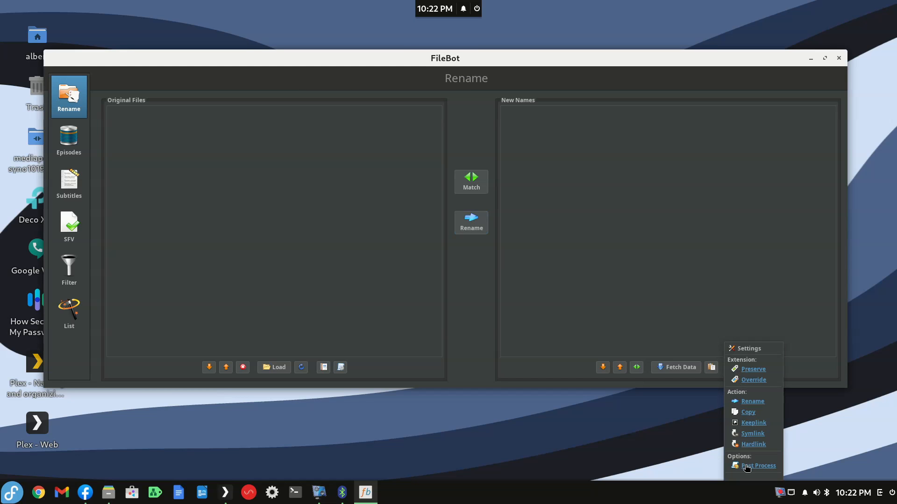
click(746, 468)
click(366, 151)
click(367, 165)
click(512, 251)
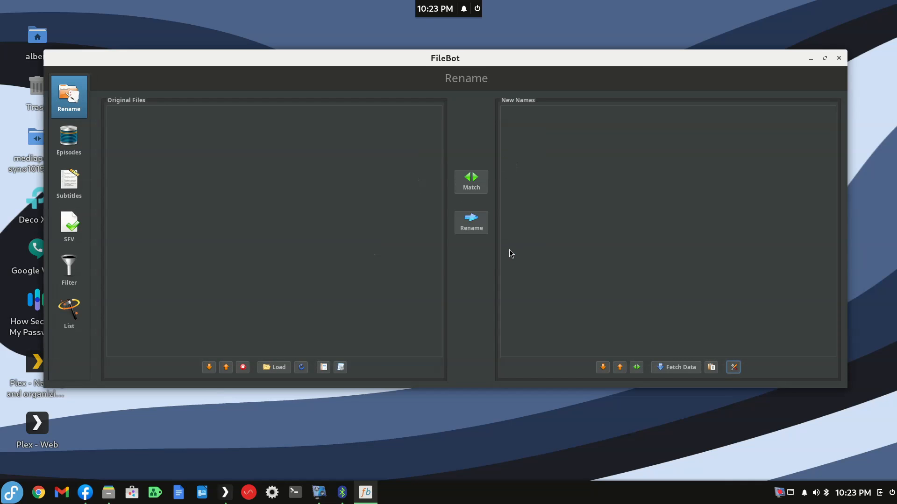
click(839, 59)
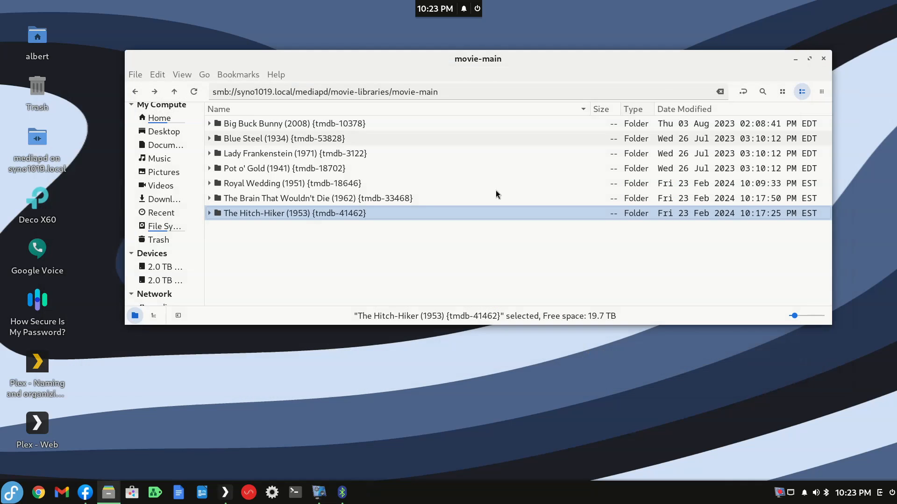
Step: Open The Hitch-Hiker (1953) folder and view poster.jpg, closing the image once checked
double_click(288, 216)
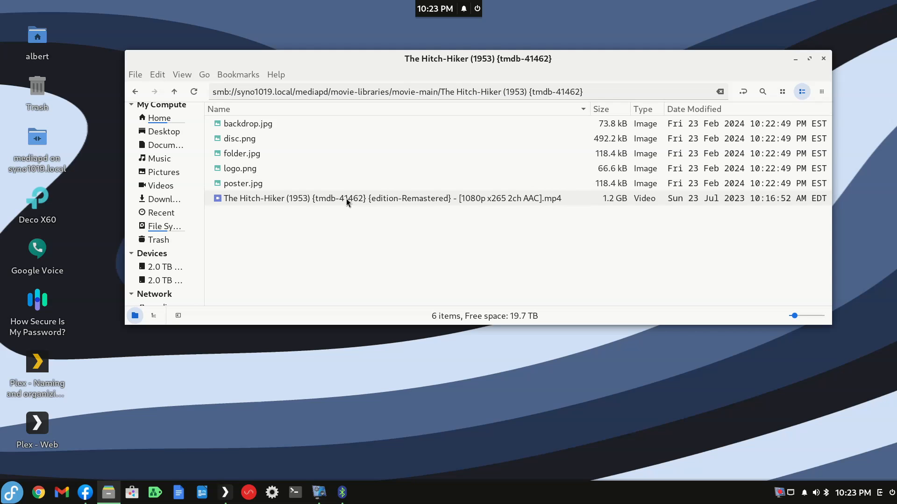
click(219, 185)
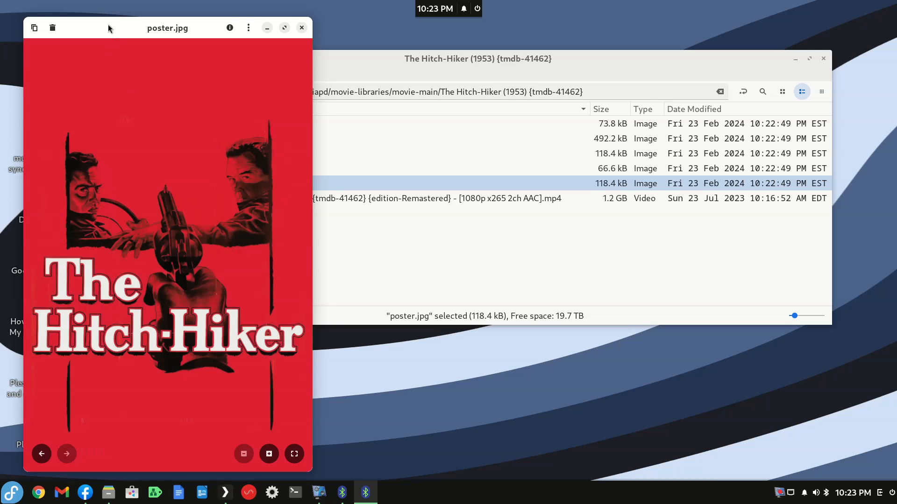
drag(109, 29, 554, 66)
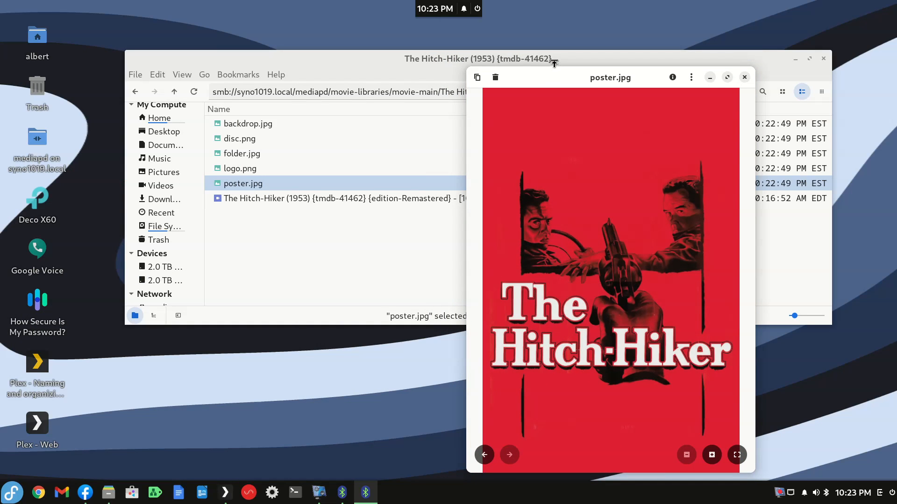
drag(551, 72, 573, 40)
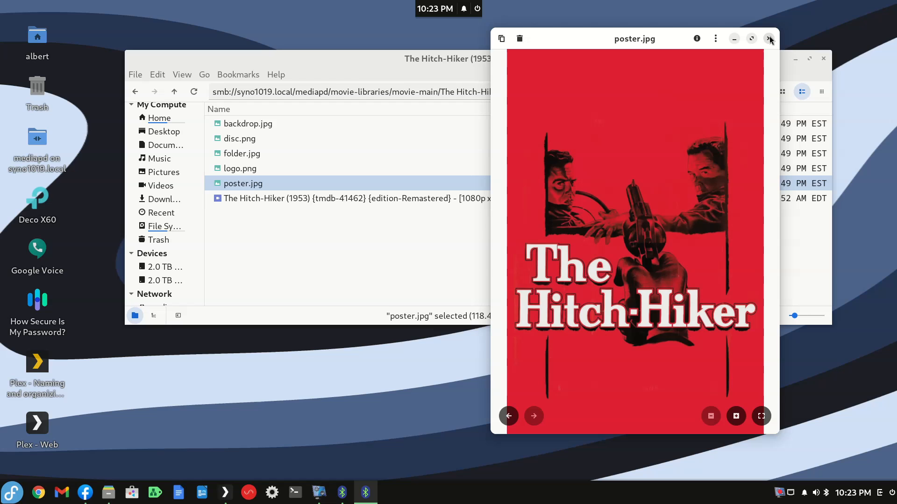
click(768, 39)
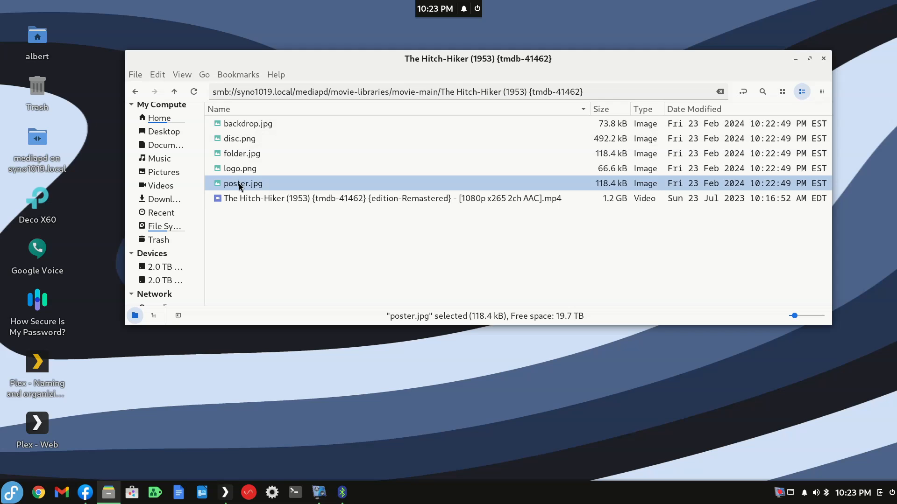
Step: Open backdrop.jpg and poster.jpg together in GNU Image Manipulation Program
ctrl+click(259, 124)
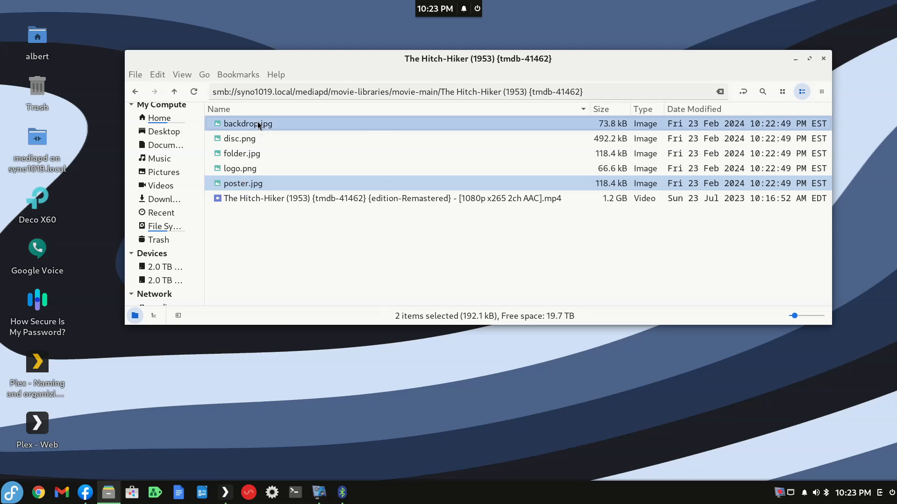
right_click(259, 125)
mouse_move(290, 149)
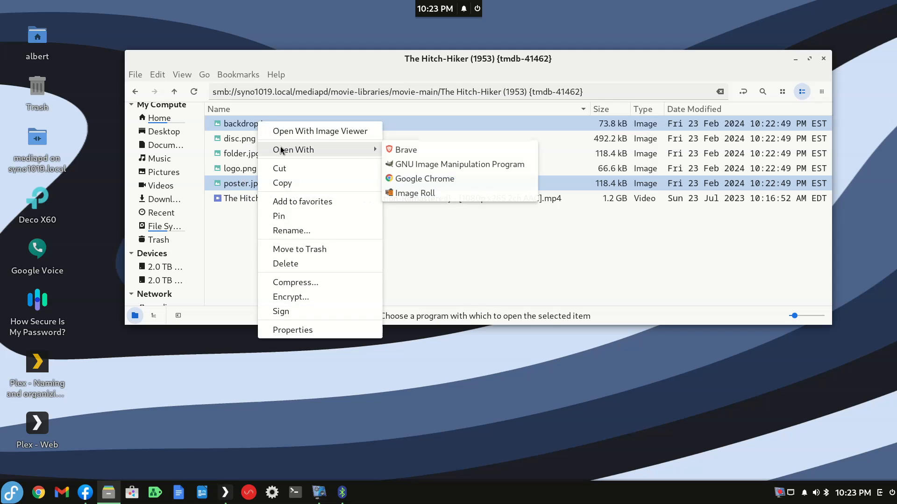
click(428, 168)
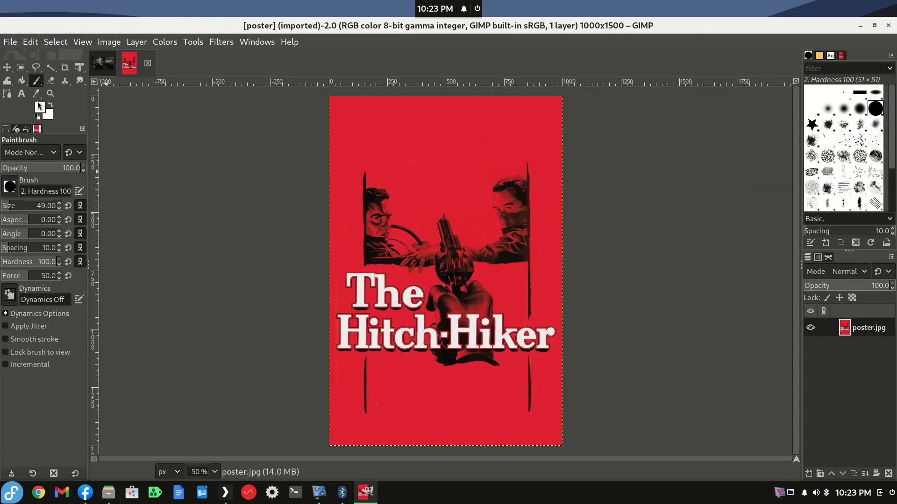
Step: Paint a large white X across poster.jpg with two straight diagonal paintbrush strokes
click(351, 134)
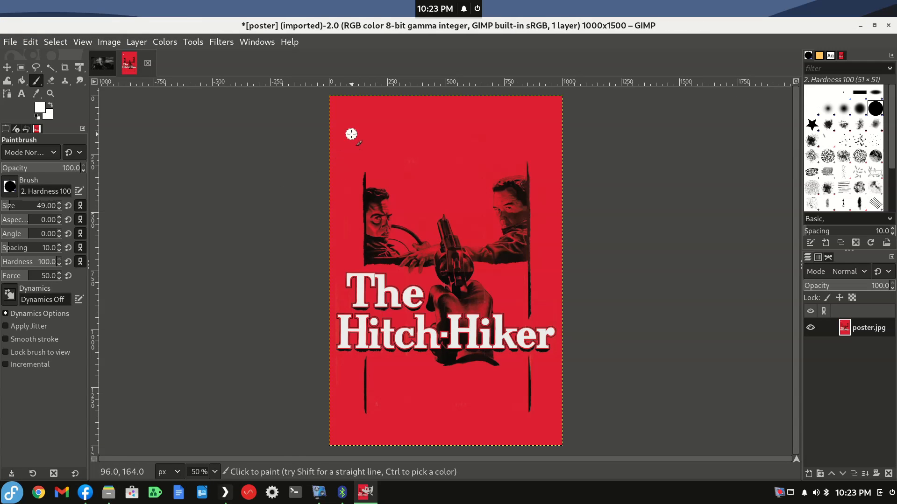
shift+click(522, 421)
click(359, 418)
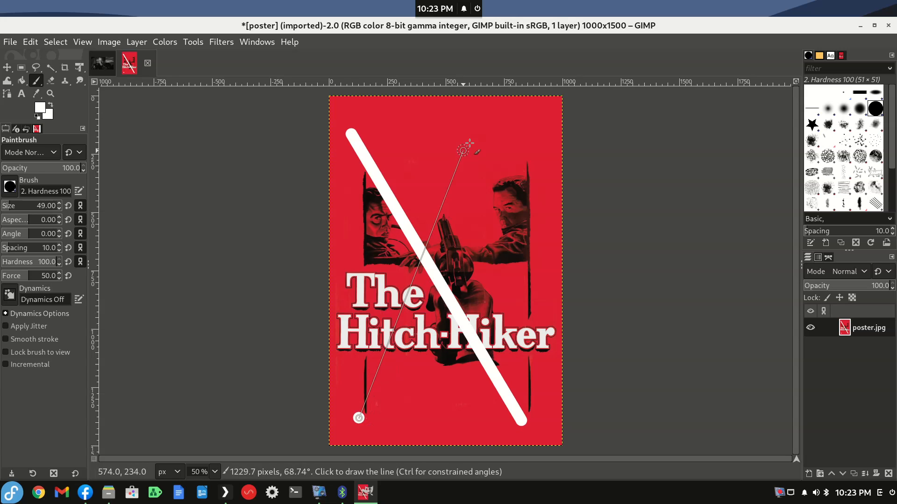
shift+click(525, 139)
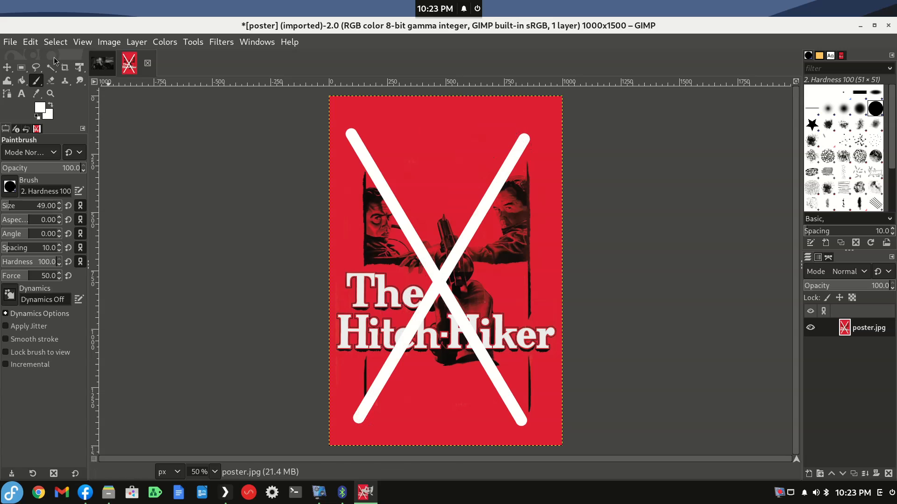
Step: Overwrite poster.jpg with the marked image, exporting it as JPEG at quality 90
click(11, 42)
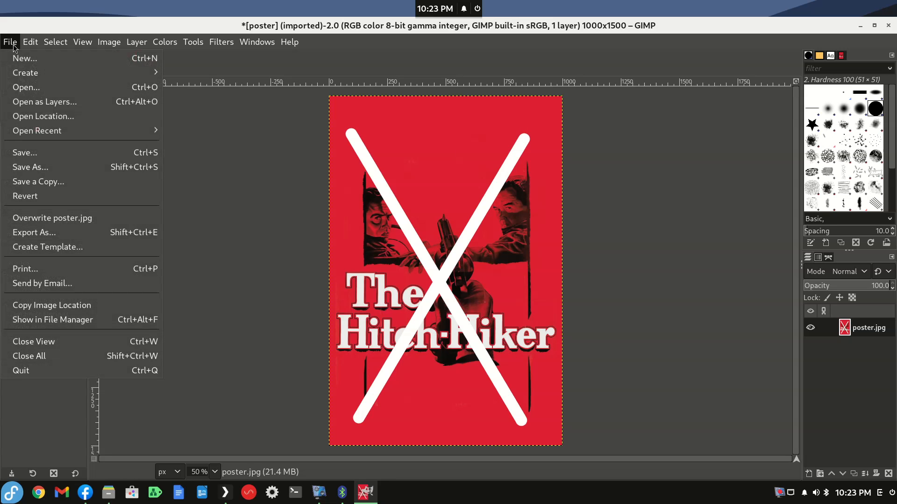
click(37, 218)
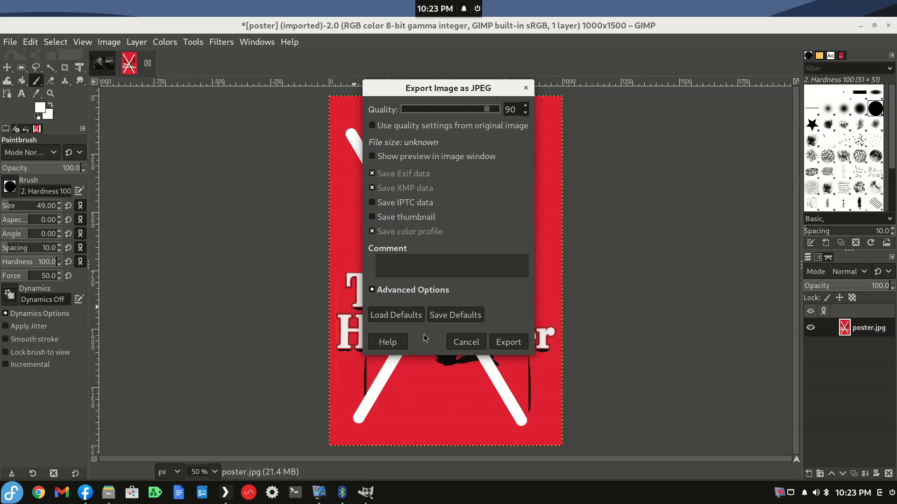
click(508, 343)
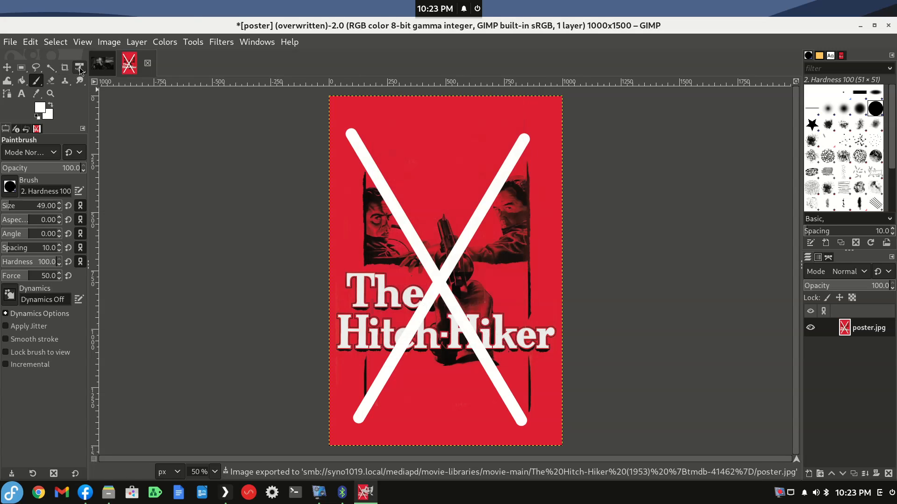
Step: Switch to backdrop.jpg and paint a large white X across it with two straight diagonal paintbrush strokes
click(103, 64)
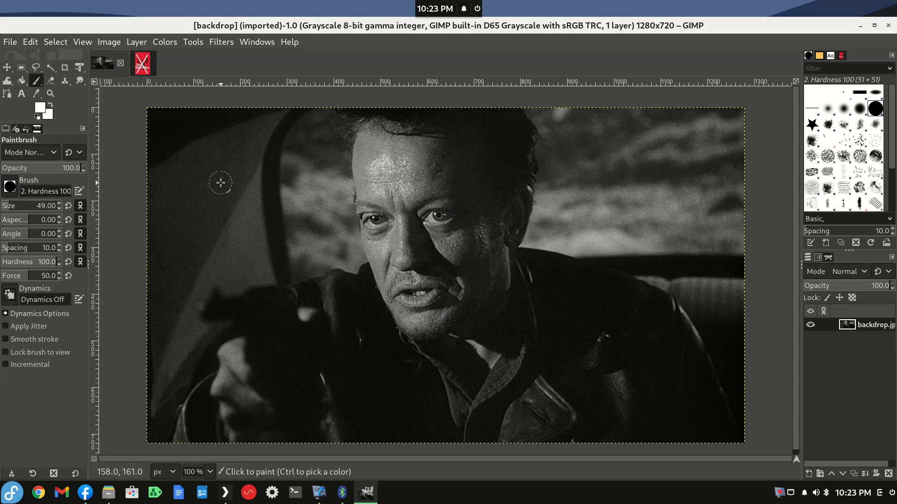
click(210, 154)
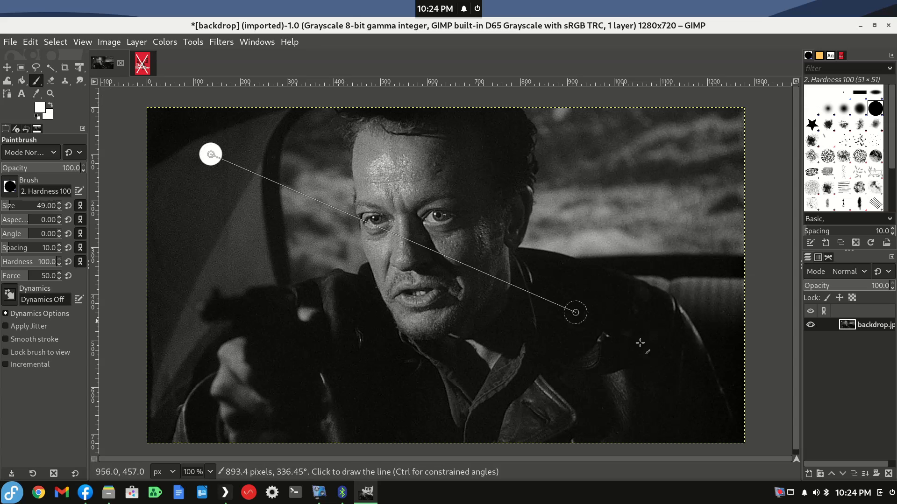
shift+click(660, 385)
click(680, 163)
shift+click(239, 382)
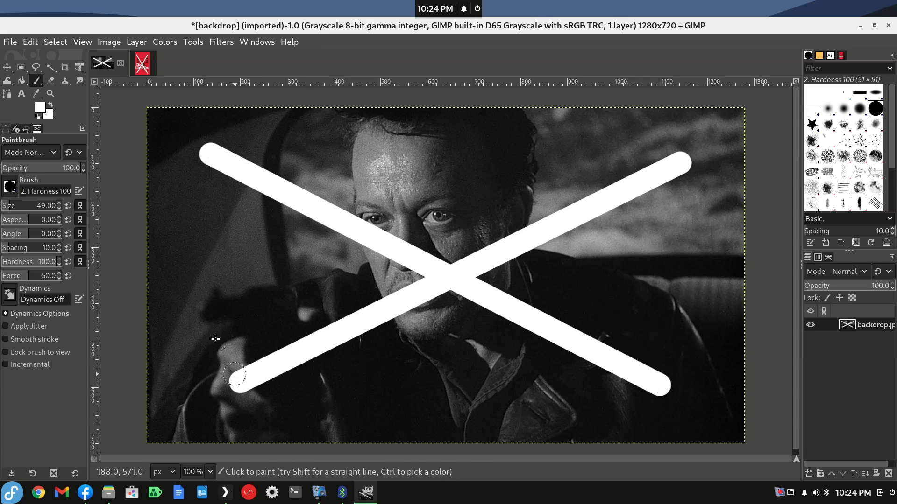
Step: Overwrite backdrop.jpg as JPEG at quality 90, and quit GIMP, discarding the remaining unsaved changes
click(8, 42)
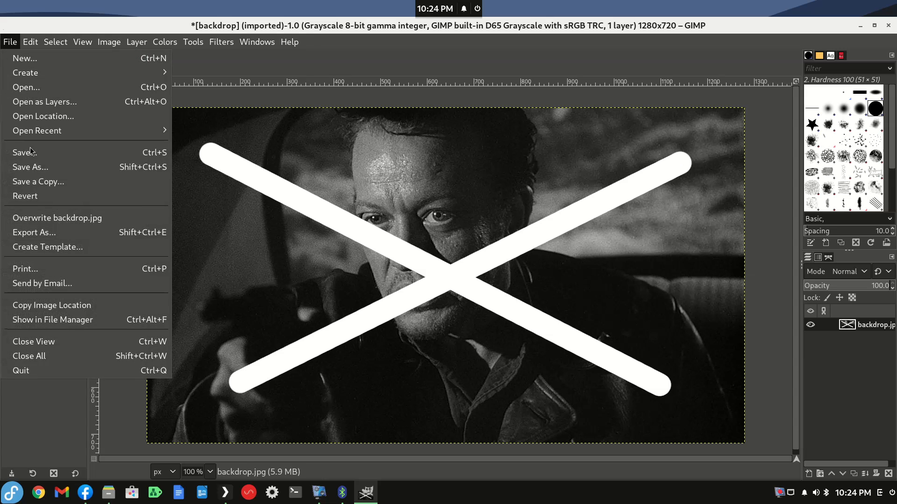
click(37, 219)
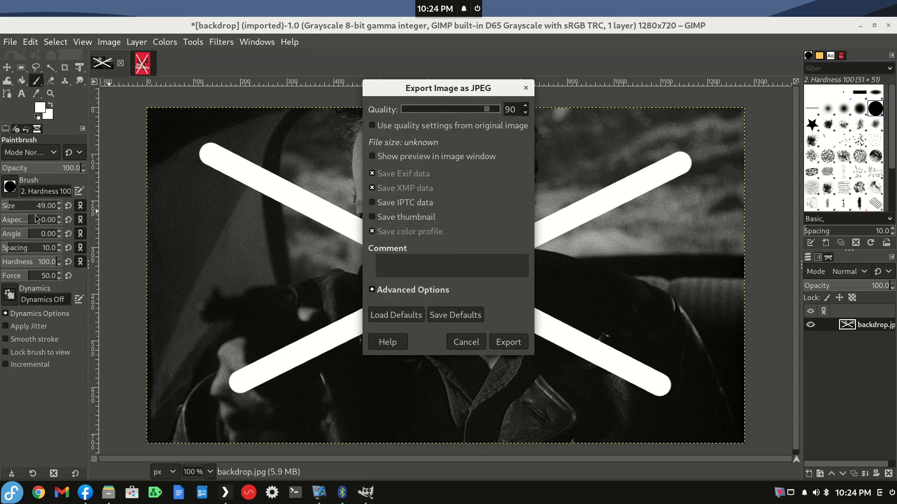
click(506, 343)
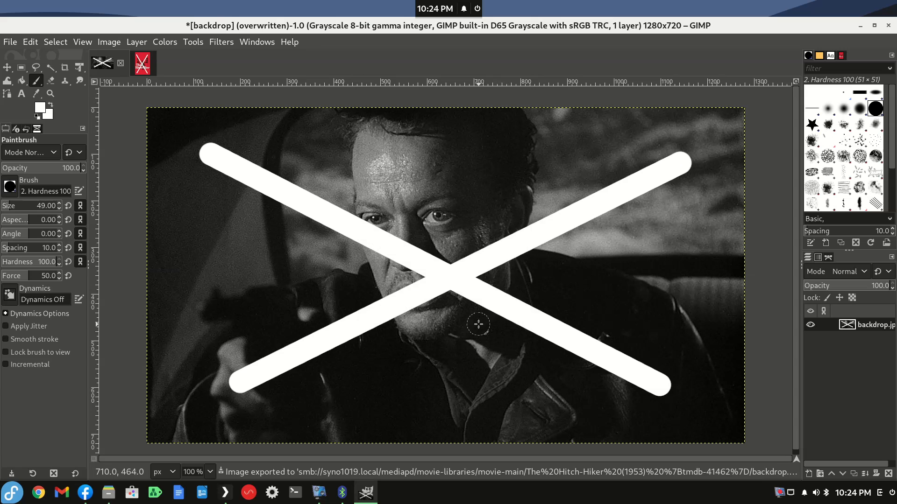
click(886, 28)
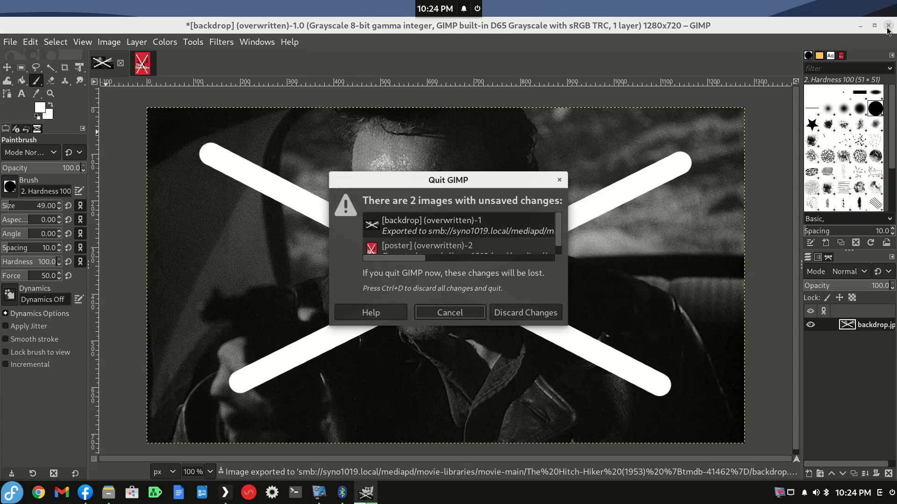
click(514, 316)
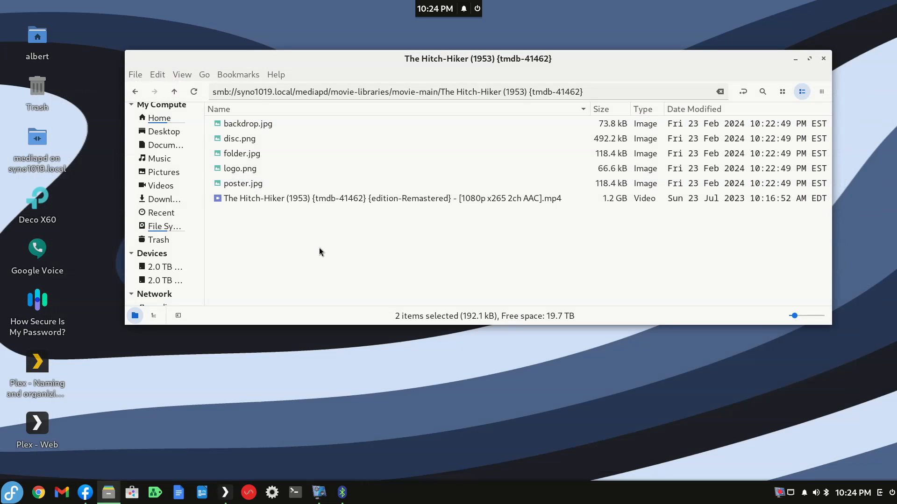
Step: View the saved backdrop.jpg and poster.jpg in the image viewer, closing each once checked
click(251, 124)
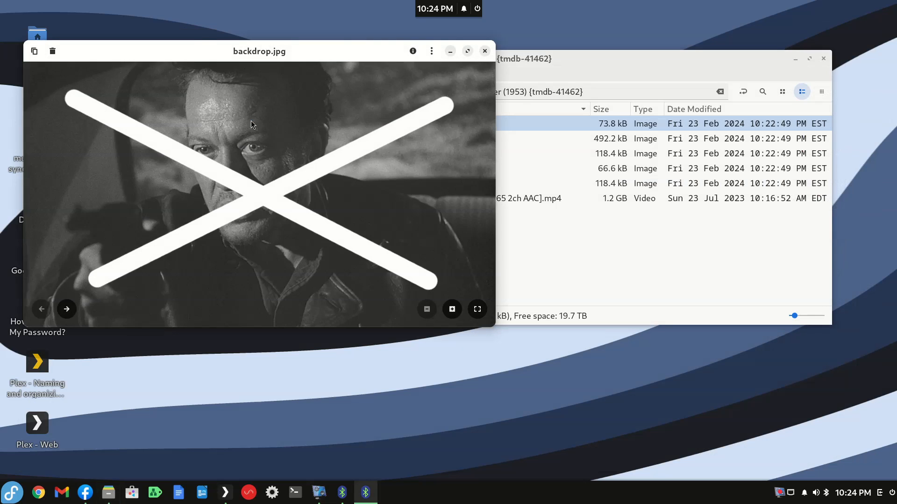
click(490, 57)
double_click(250, 185)
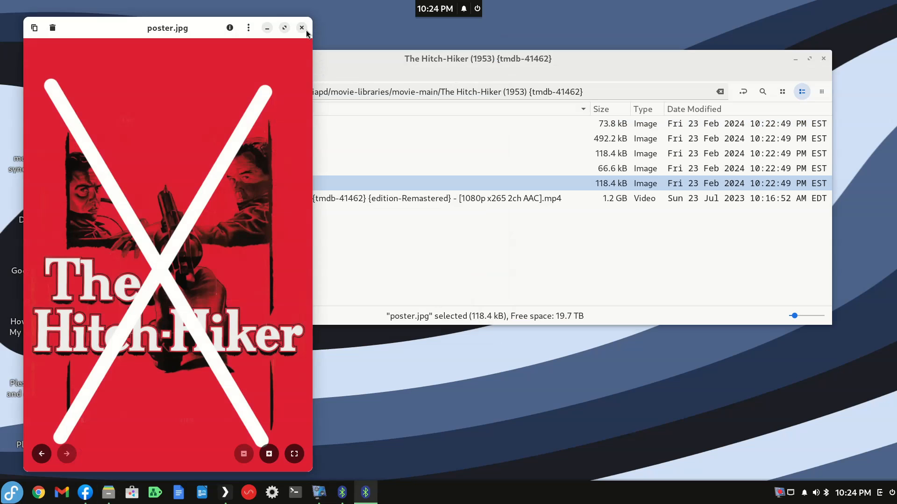
click(302, 28)
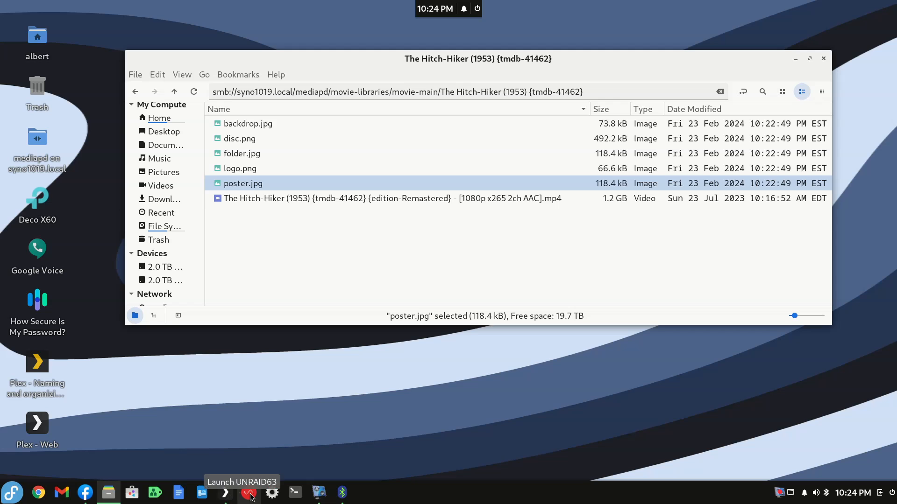
Step: Open Plex Web and go to the Libraries management page in the server settings
double_click(41, 434)
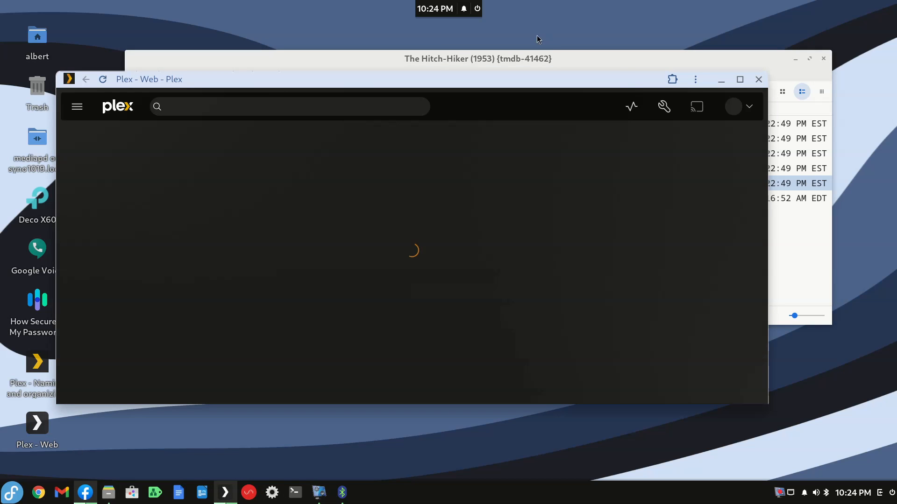
click(663, 107)
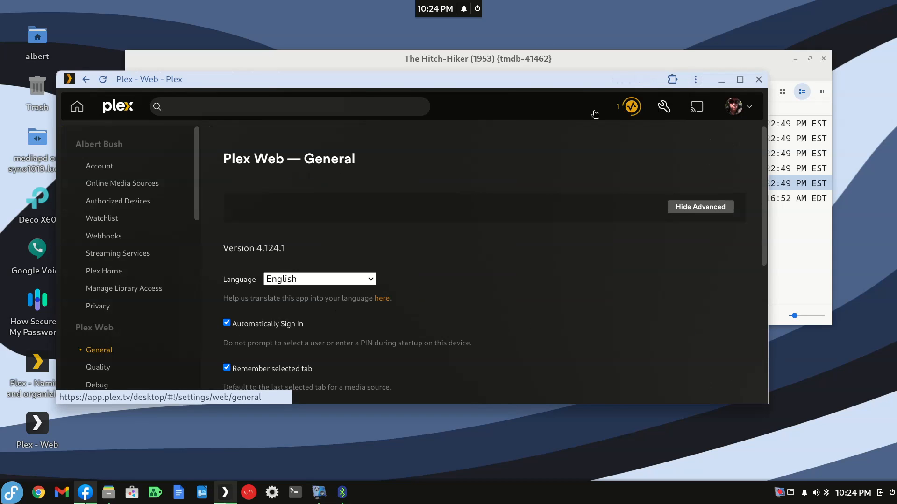
scroll(124, 266, down, 5)
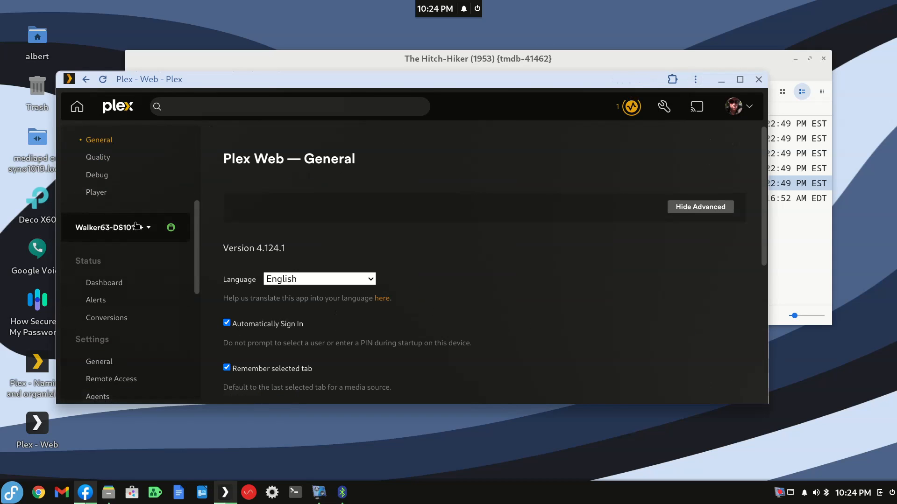
scroll(120, 231, down, 6)
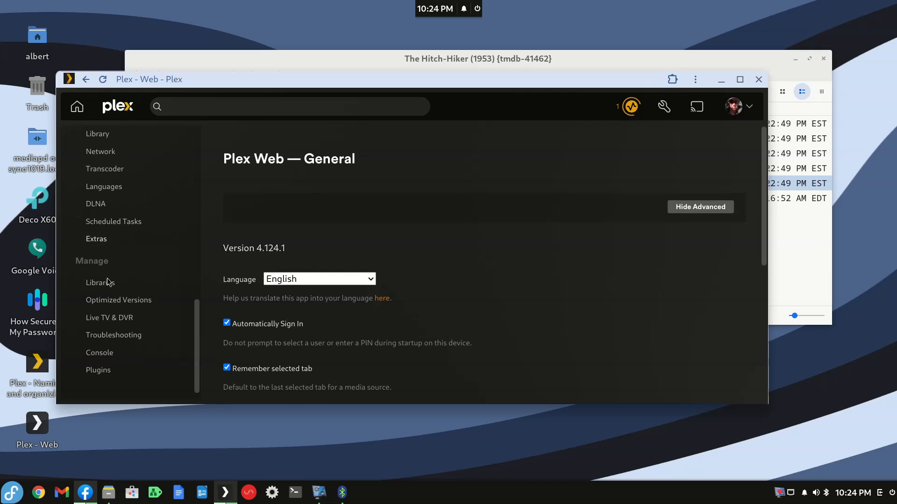
click(96, 286)
scroll(265, 297, down, 2)
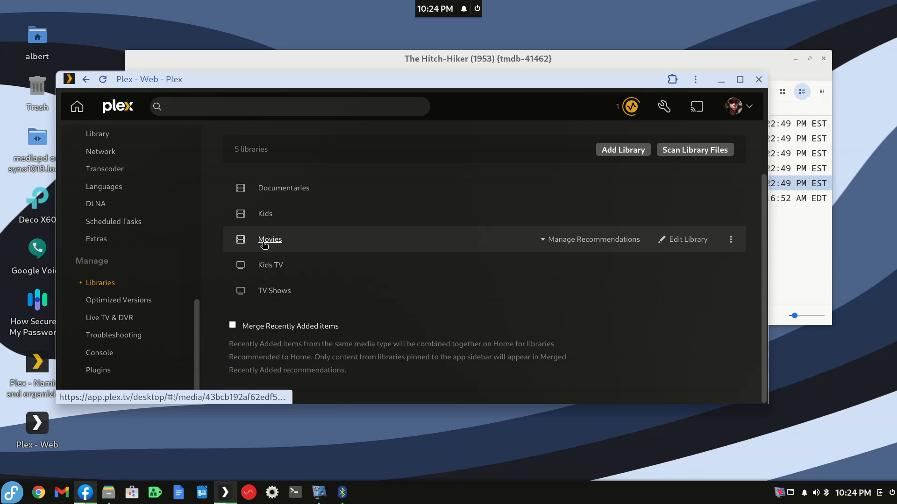
Step: Enable Prefer local metadata in the Movies library's advanced settings, save the changes, and open the Movies library
click(687, 240)
click(227, 240)
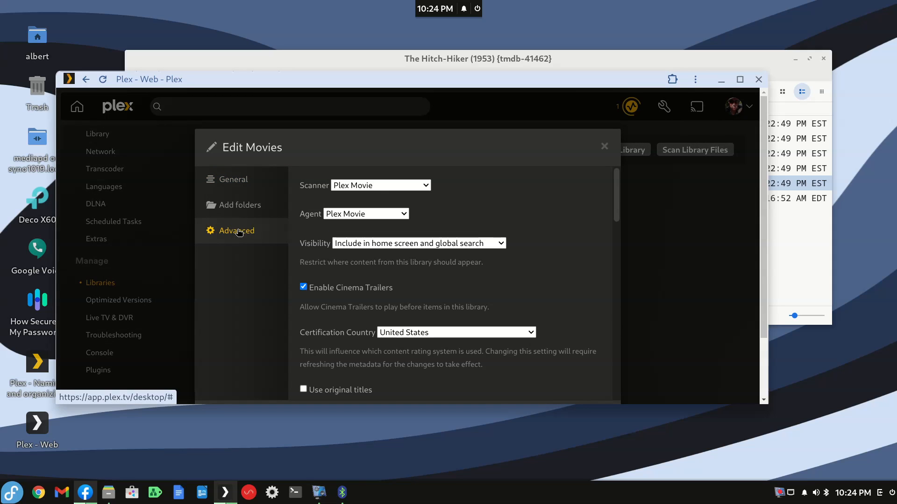
scroll(375, 276, down, 5)
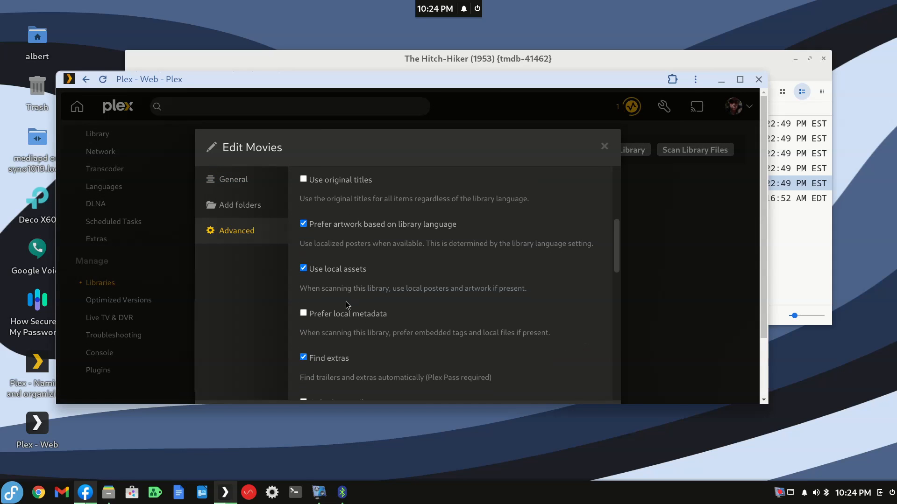
click(304, 314)
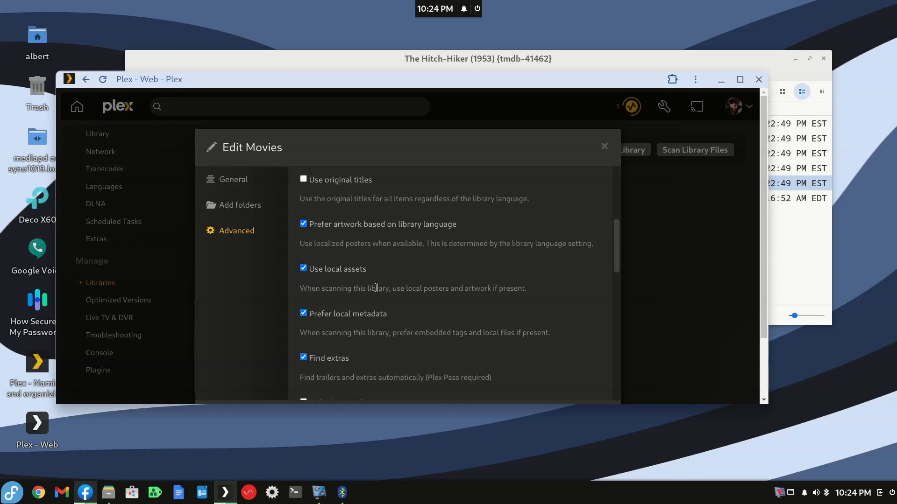
scroll(376, 288, down, 3)
scroll(349, 260, down, 10)
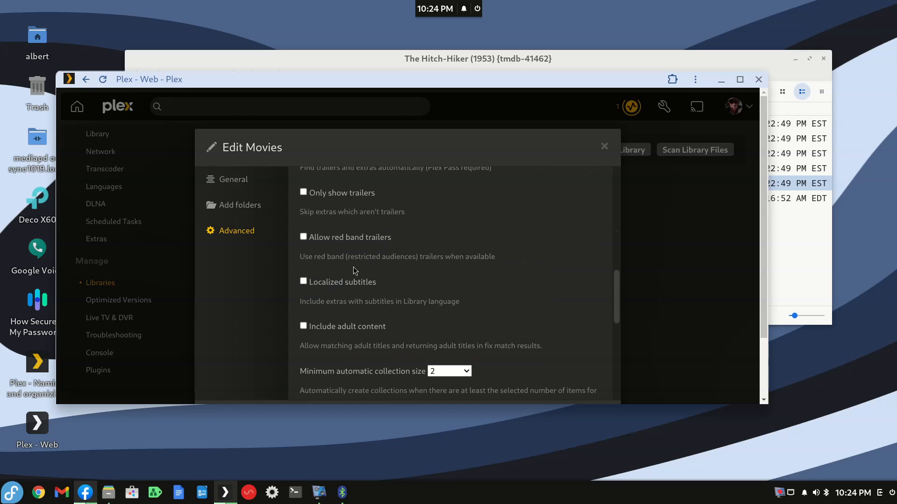
scroll(430, 306, down, 8)
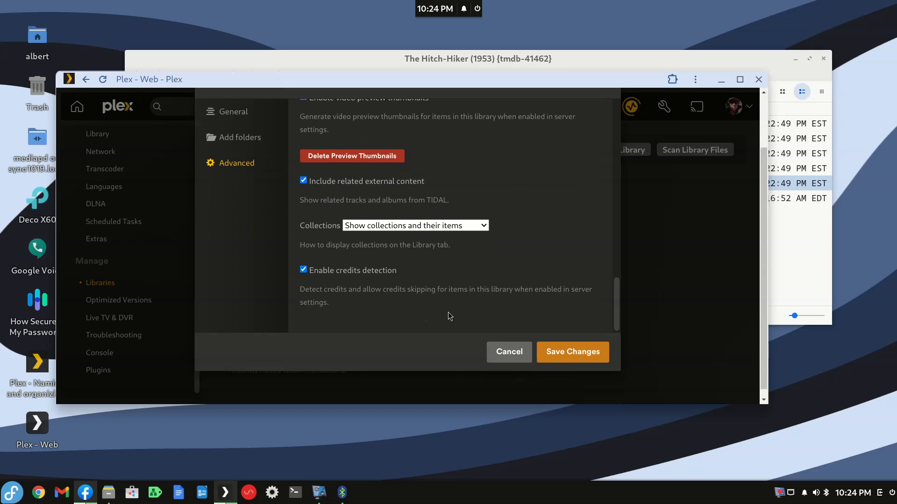
click(595, 346)
scroll(595, 345, up, 2)
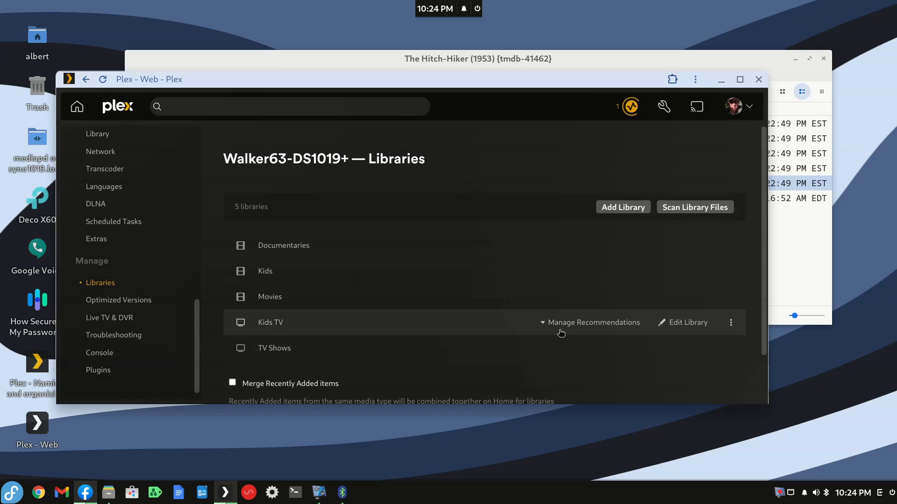
click(273, 298)
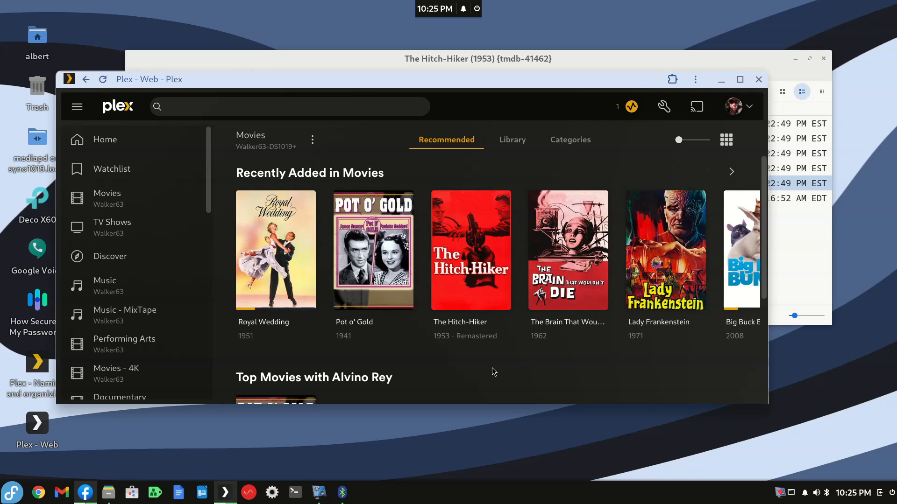
click(312, 140)
mouse_move(340, 228)
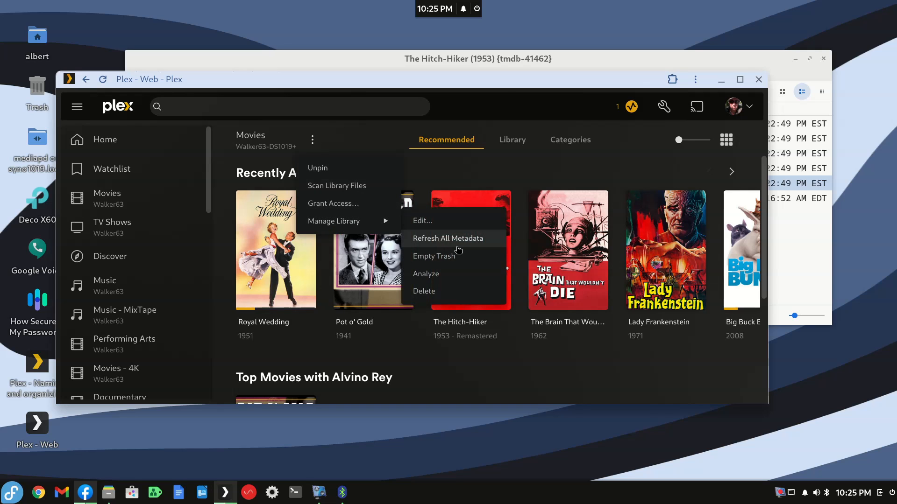
click(484, 386)
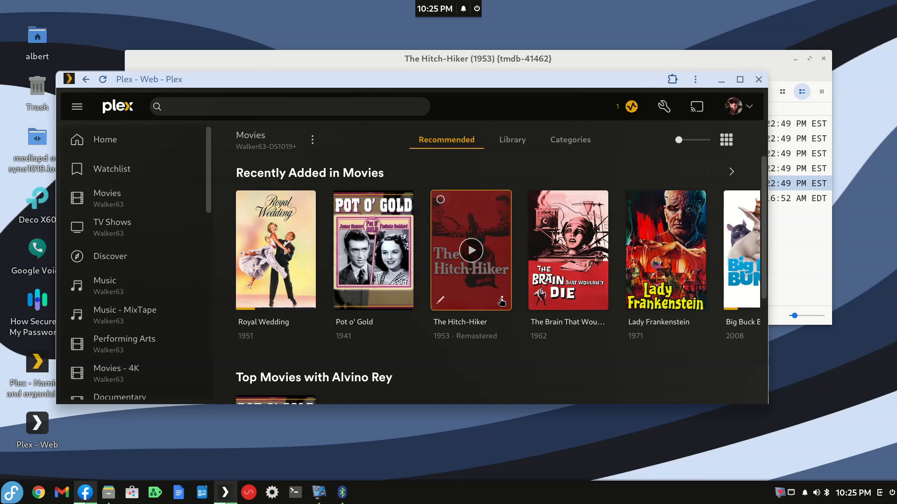
Step: Refresh the metadata of The Hitch-Hiker only, and open its page to check the poster and background artwork
click(501, 301)
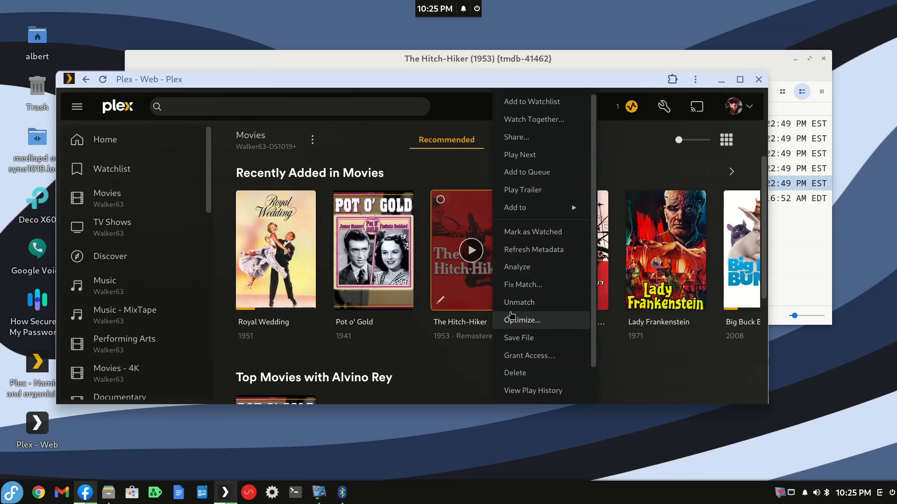
click(527, 249)
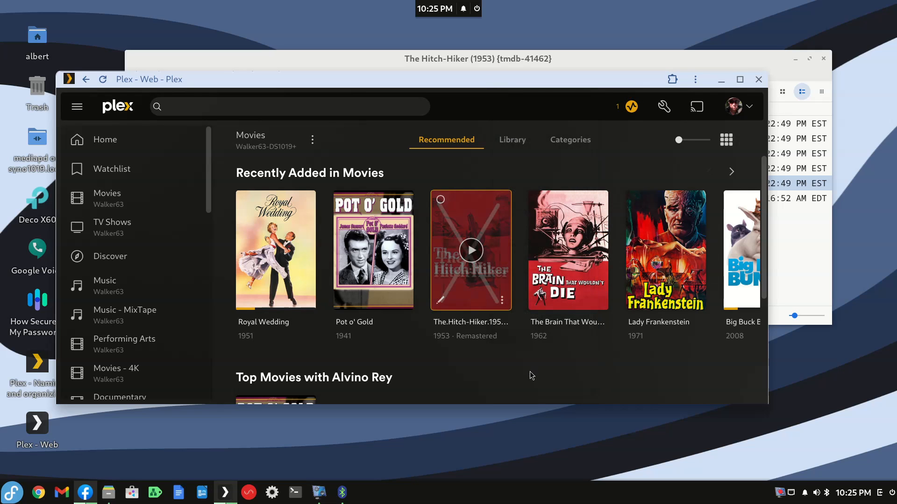
click(501, 230)
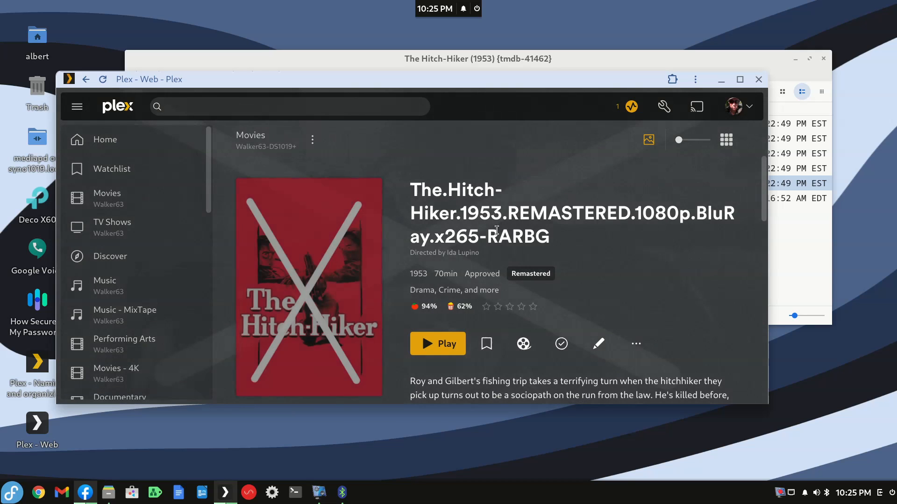
scroll(420, 279, down, 2)
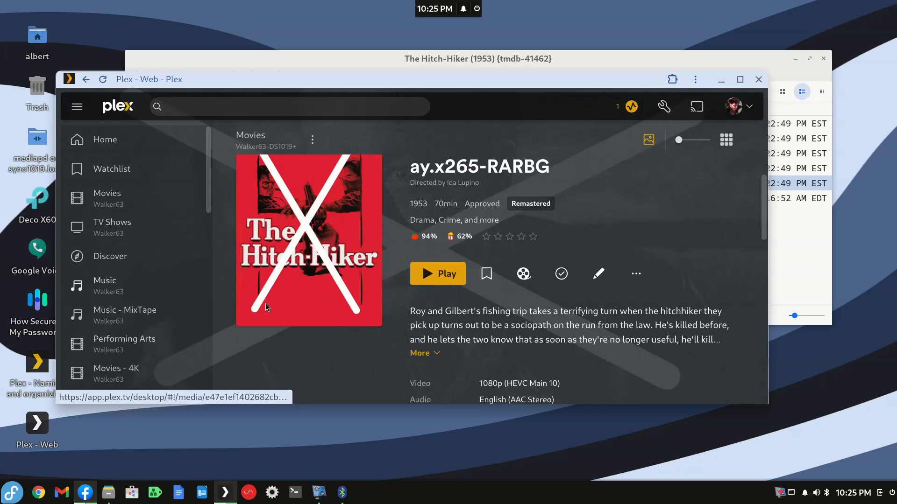
scroll(587, 252, up, 2)
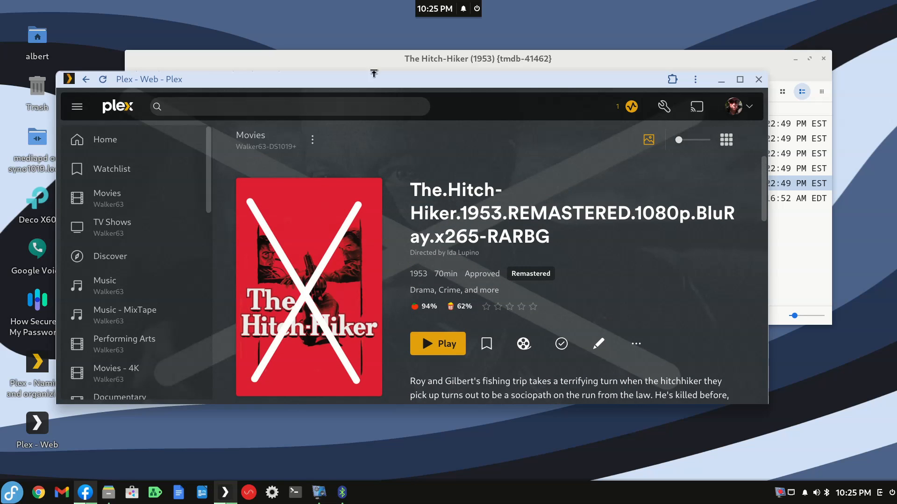
Step: Permanently delete backdrop.jpg, disc.png, folder.jpg, logo.png and poster.jpg from The Hitch-Hiker folder, leaving the mp4
click(357, 63)
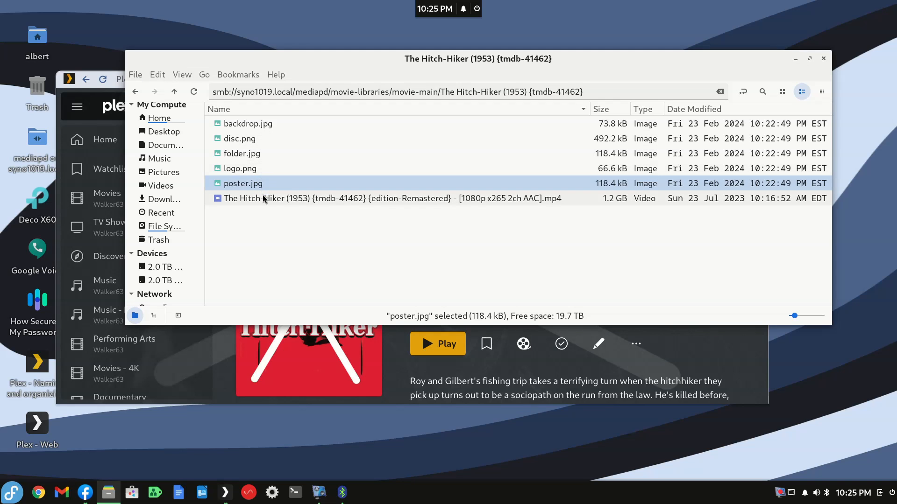
key(shift+Up)
key(shift+Up)
key(shift+Up)
key(shift+Up)
key(Delete)
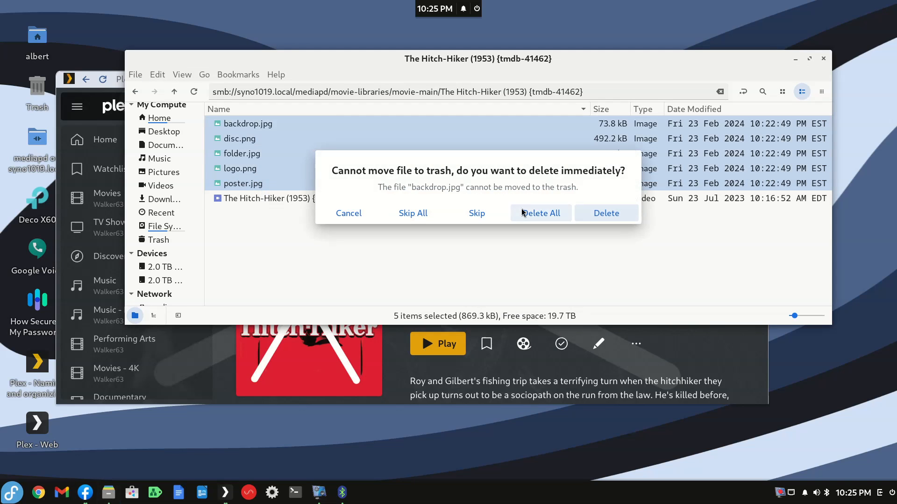
click(587, 215)
click(587, 215)
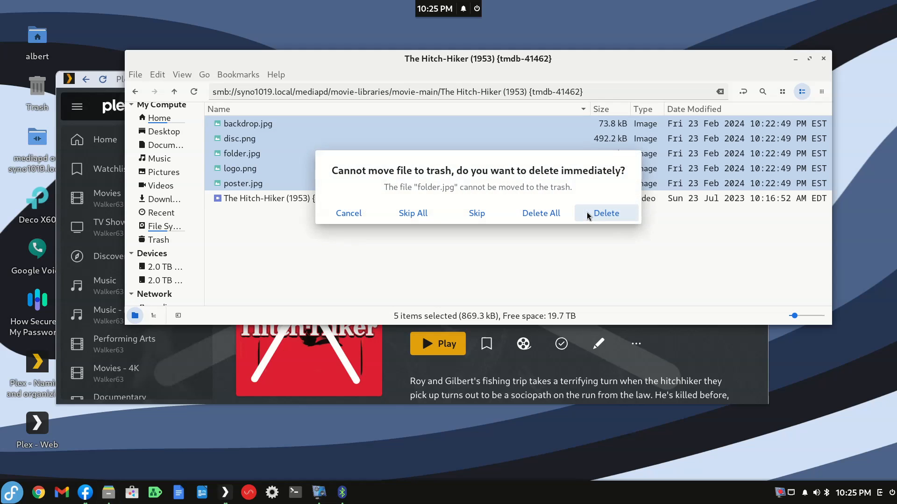
click(541, 214)
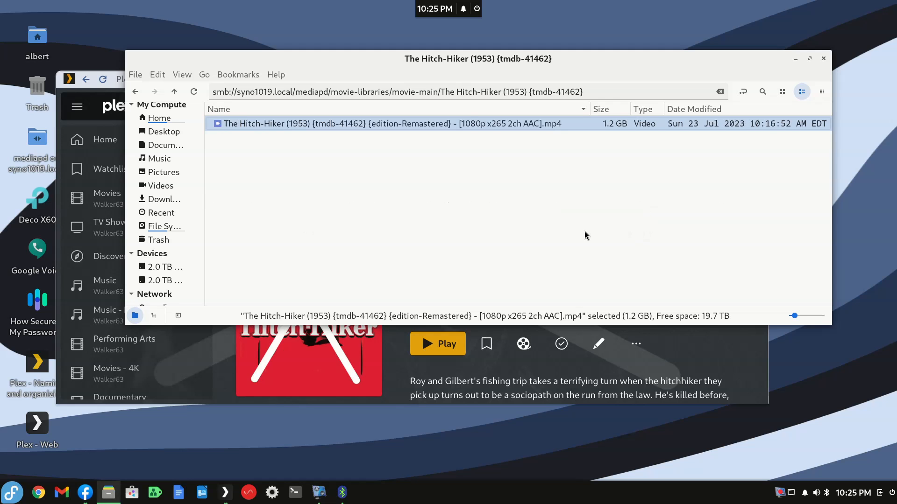
Step: Return to the Movies library in Plex Web and refresh the metadata of The Hitch-Hiker only
click(746, 356)
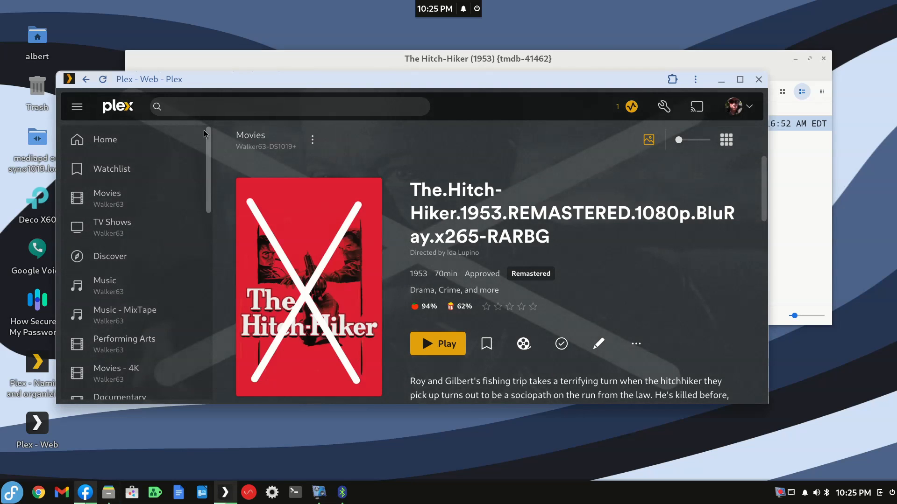
click(86, 80)
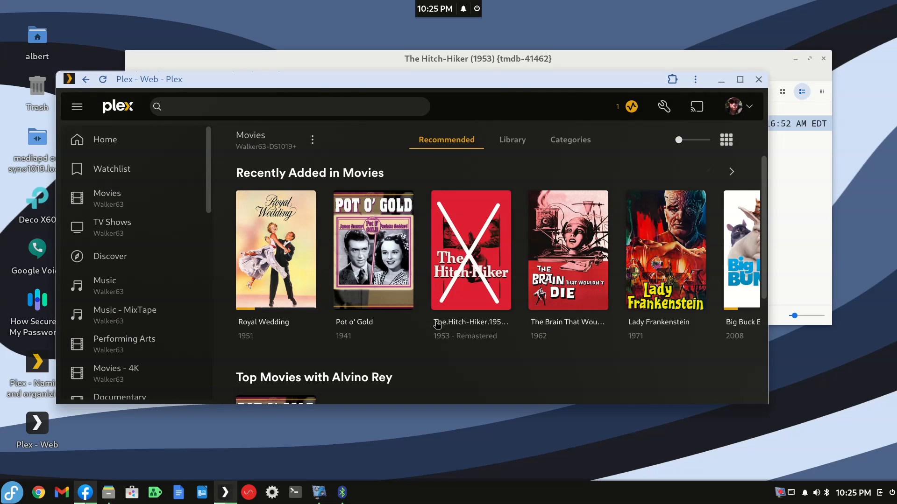
mouse_move(498, 308)
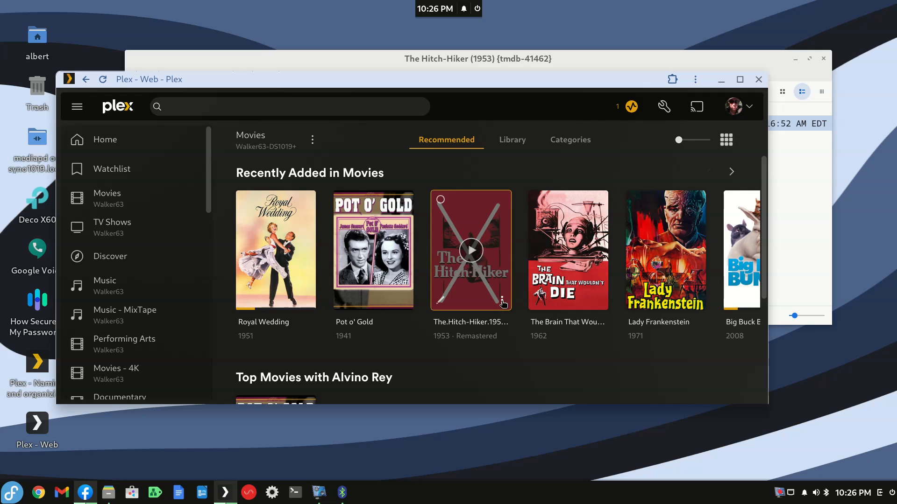
click(502, 301)
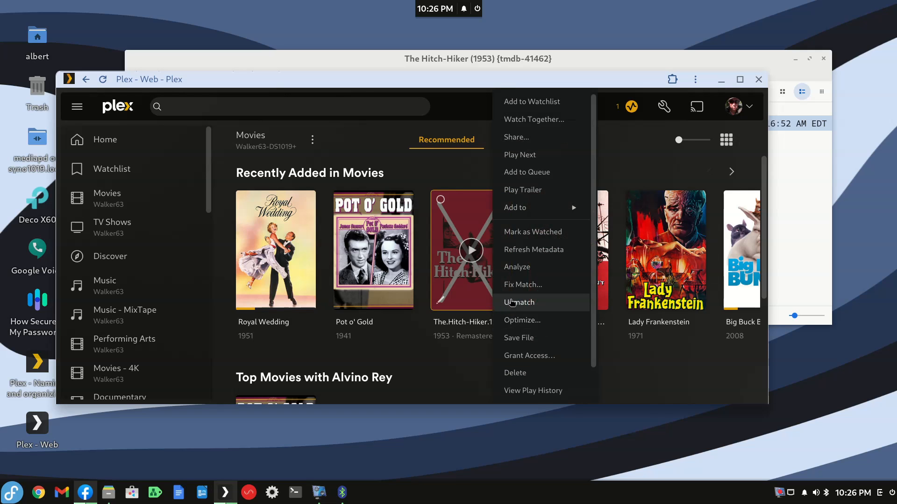
click(534, 250)
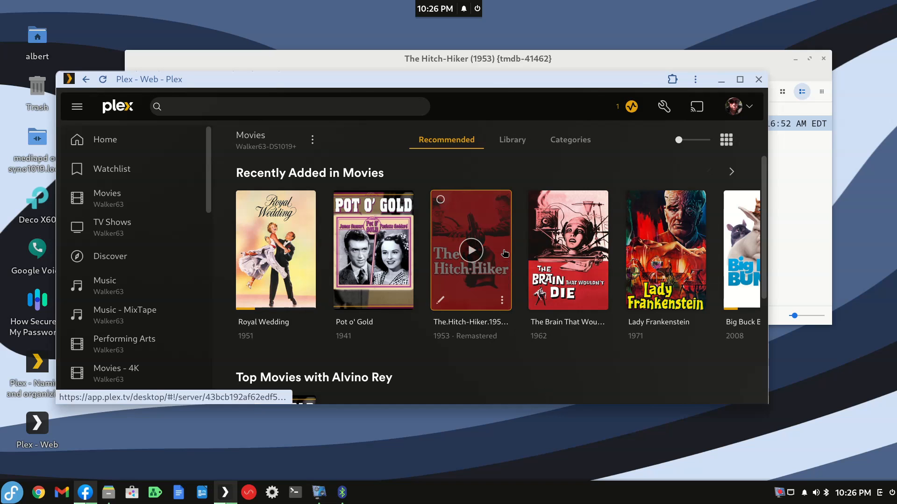
Step: Review the available posters for The Hitch-Hiker, select the last one in the list, and save the changes
click(439, 300)
click(230, 257)
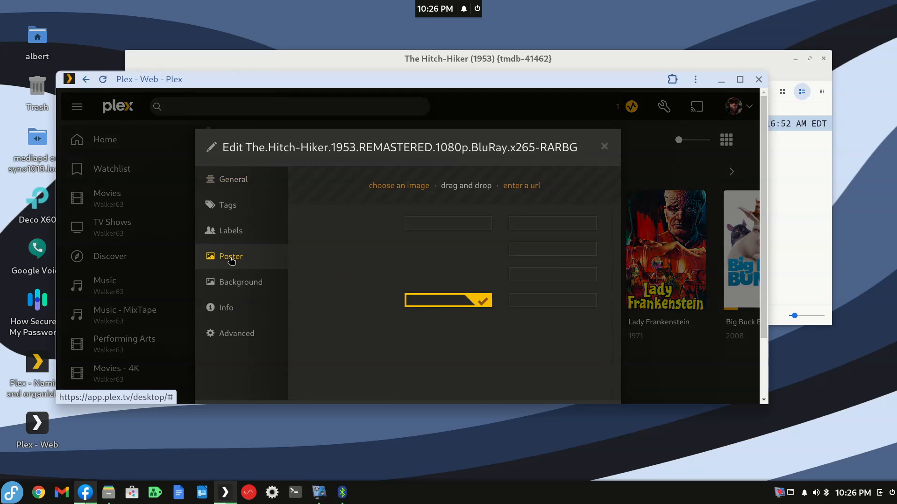
scroll(479, 323, down, 3)
scroll(480, 323, up, 2)
scroll(479, 323, down, 5)
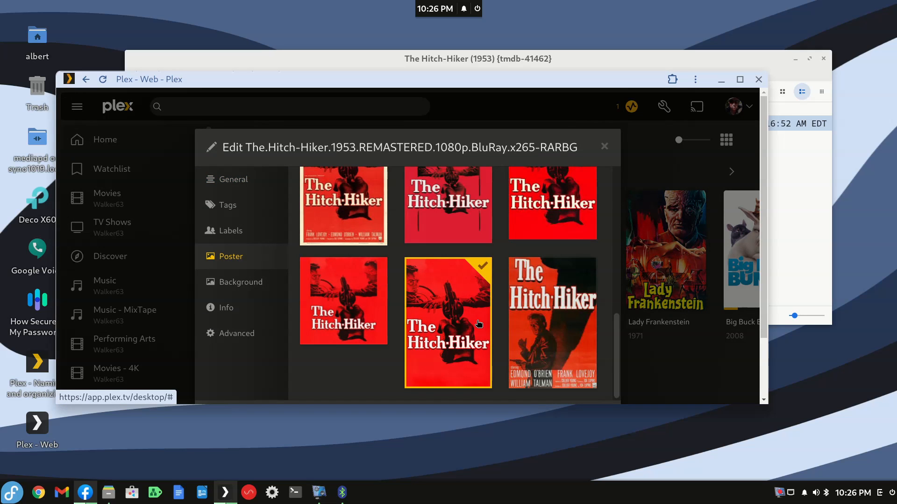
scroll(477, 325, up, 5)
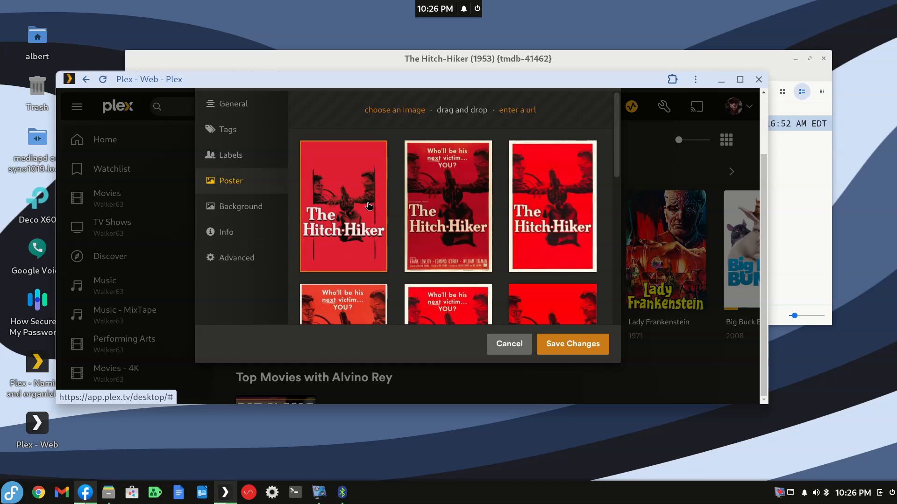
scroll(470, 236, down, 3)
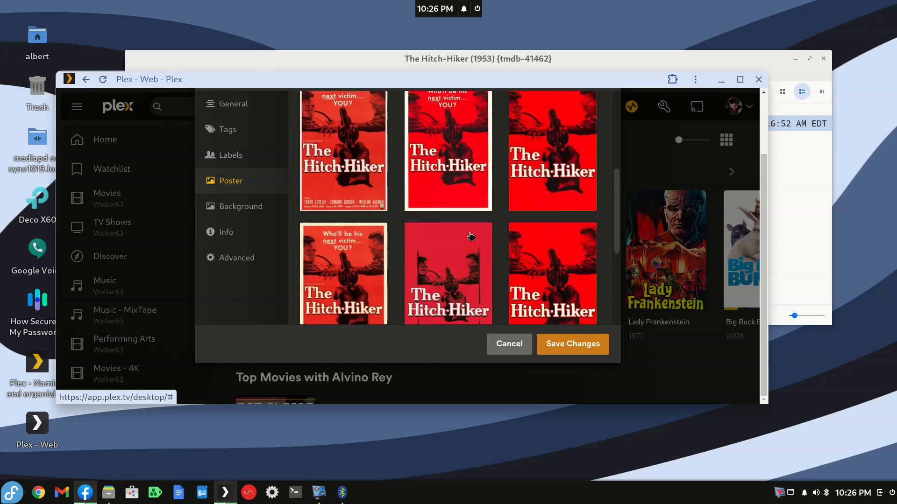
click(471, 236)
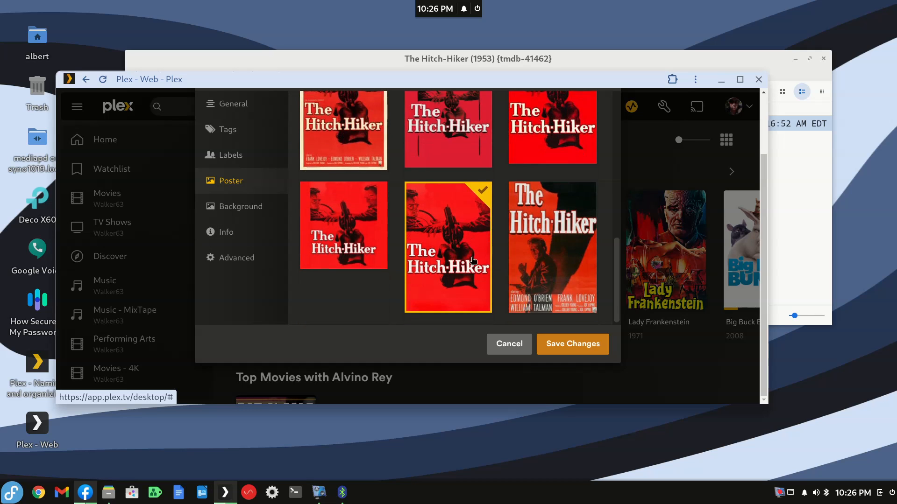
click(559, 287)
click(574, 349)
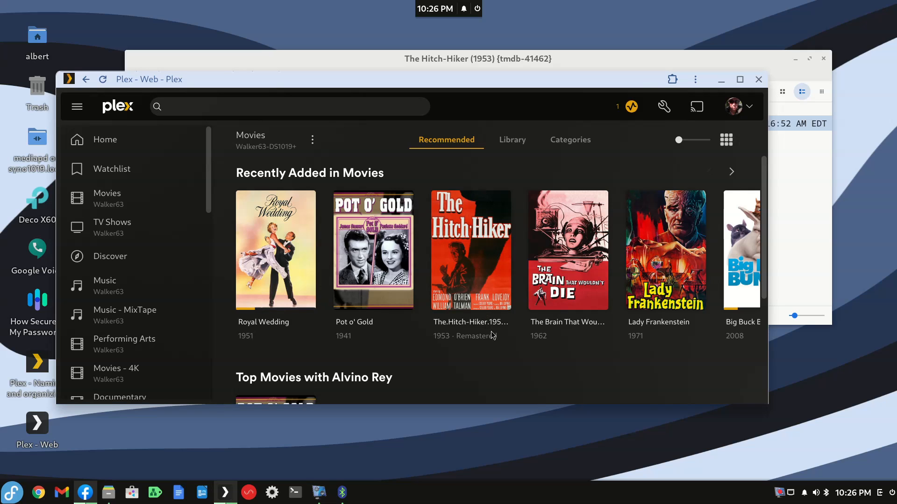
Step: Switch to the file manager, go back to the movie-main folder, and open The Hitch-Hiker folder with FileBot
click(621, 56)
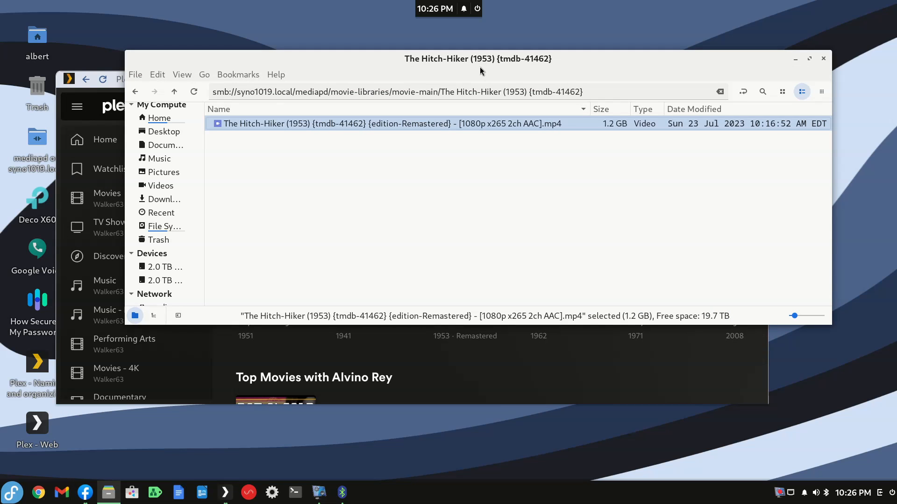
click(135, 91)
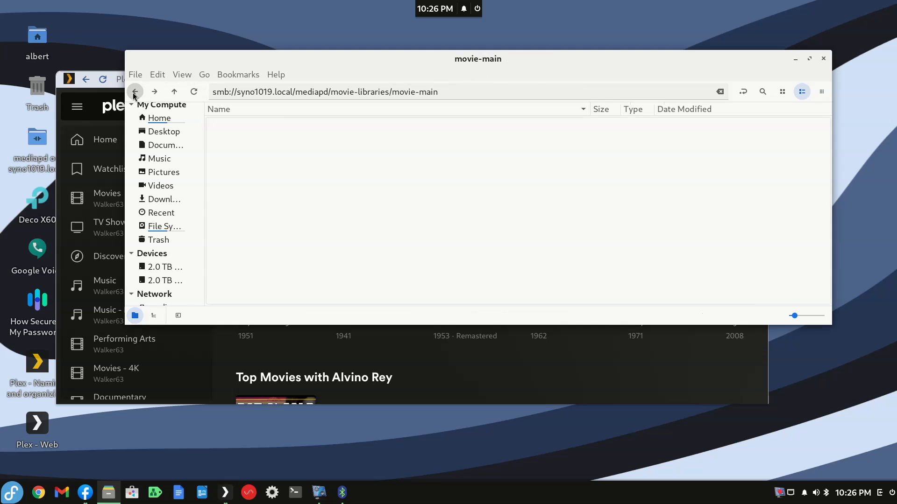
right_click(310, 211)
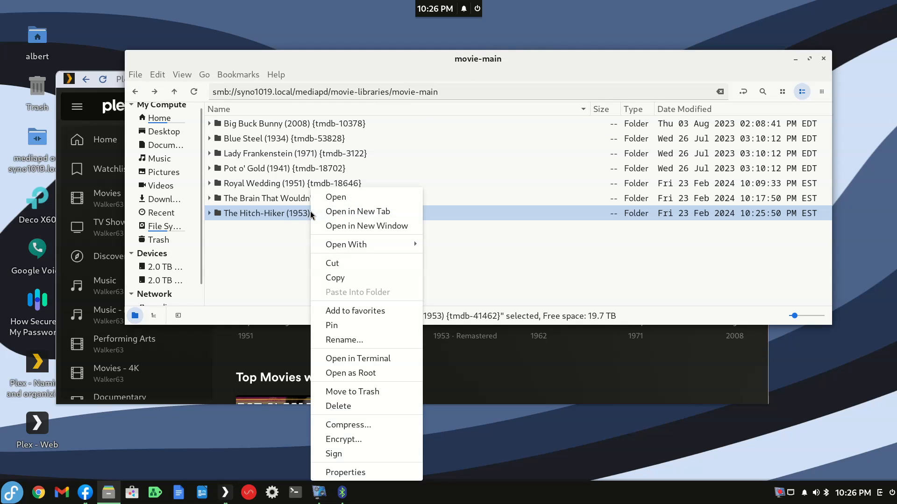
mouse_move(332, 242)
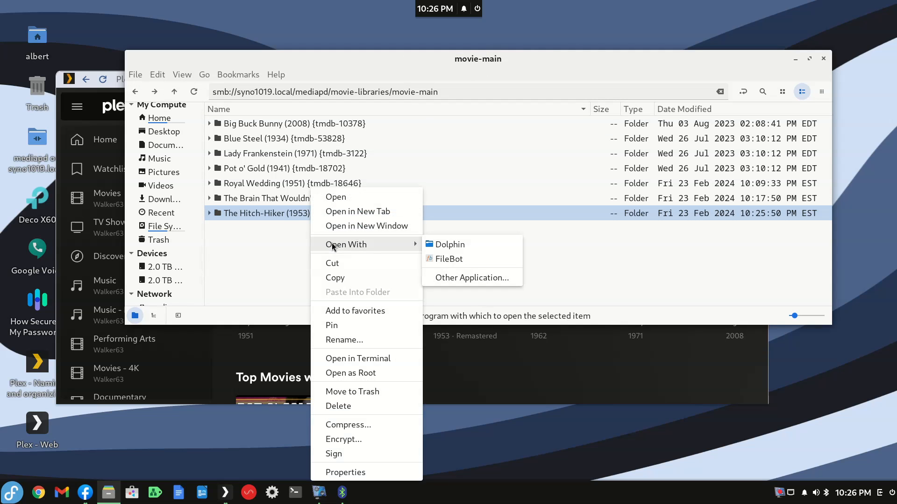
click(462, 257)
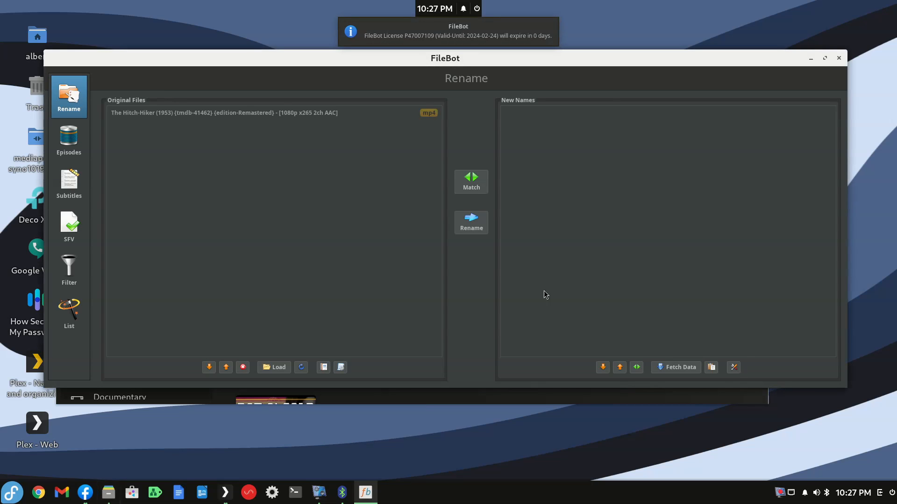
Step: Enable Fetch subtitle files in the post-processing options
click(737, 369)
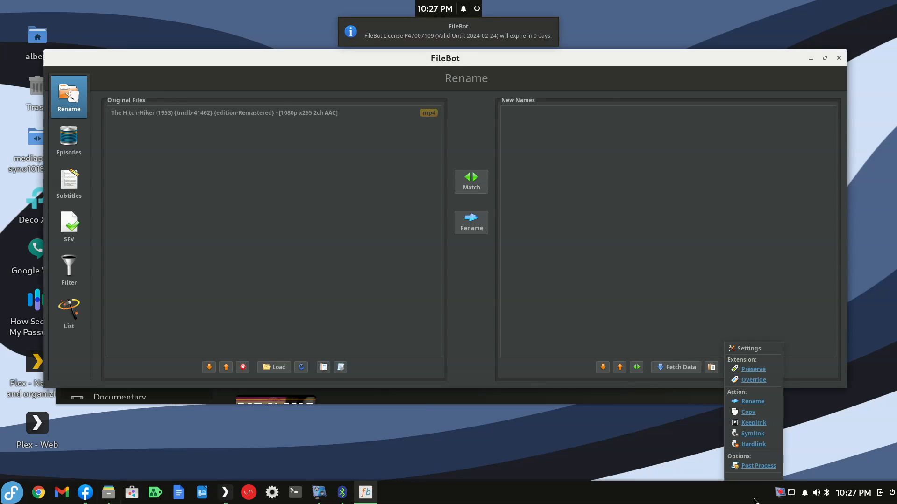
click(754, 466)
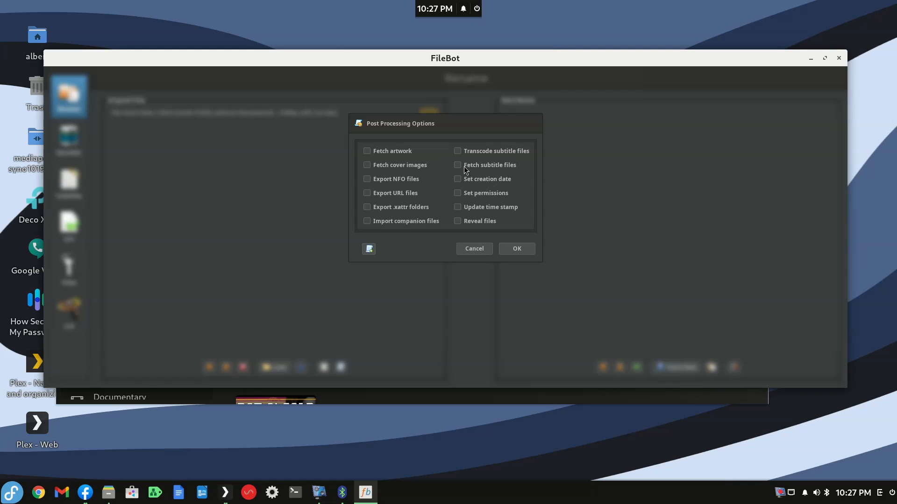
click(517, 248)
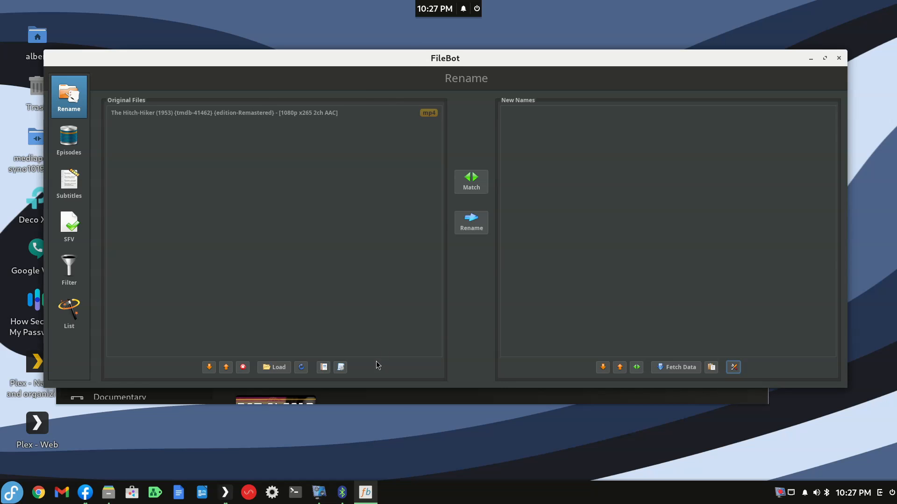
Step: Match The Hitch-Hiker with the Movie - TMDB Rename Only preset and run the rename
click(342, 367)
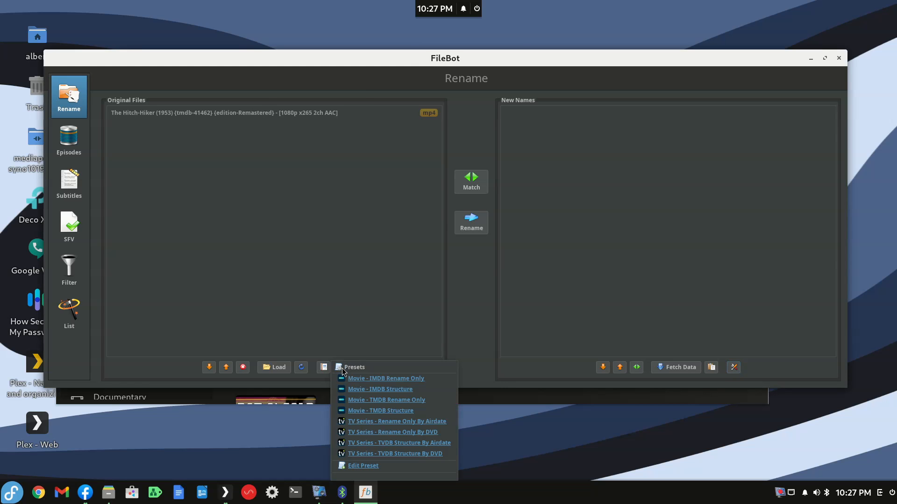
click(379, 401)
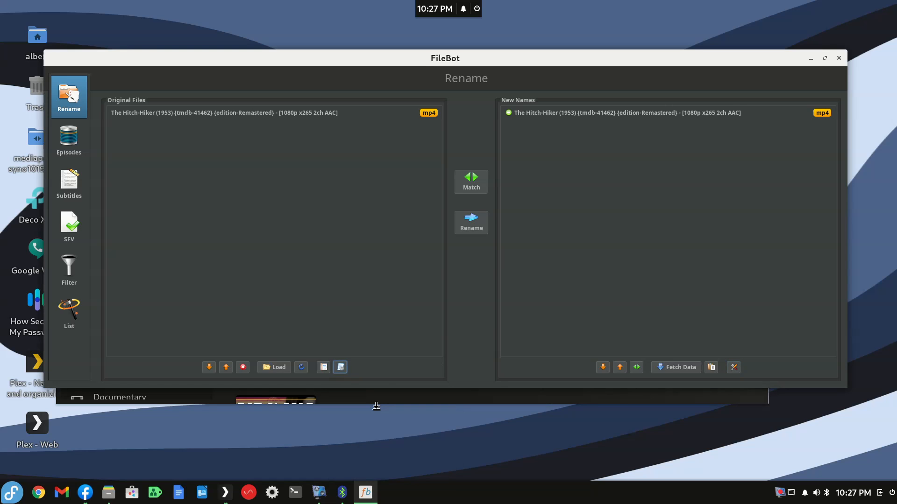
click(469, 218)
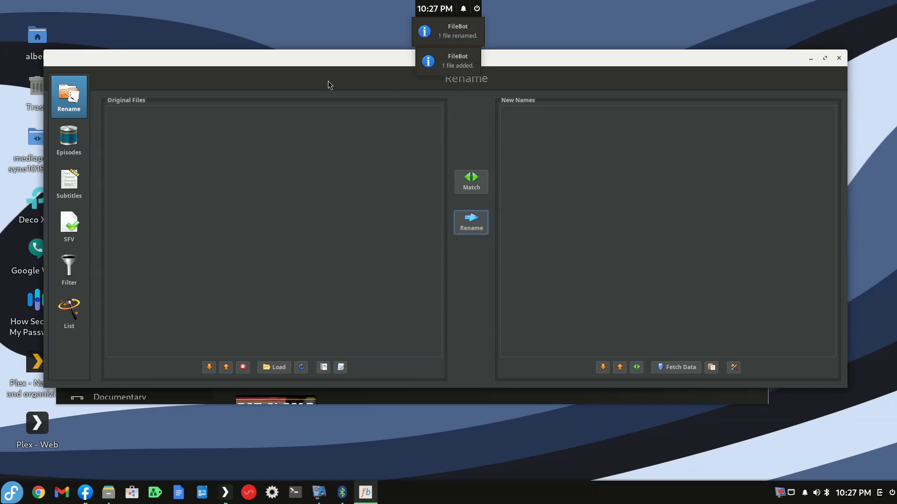
Step: Turn off Fetch subtitle files in the post-processing options and close FileBot
click(734, 367)
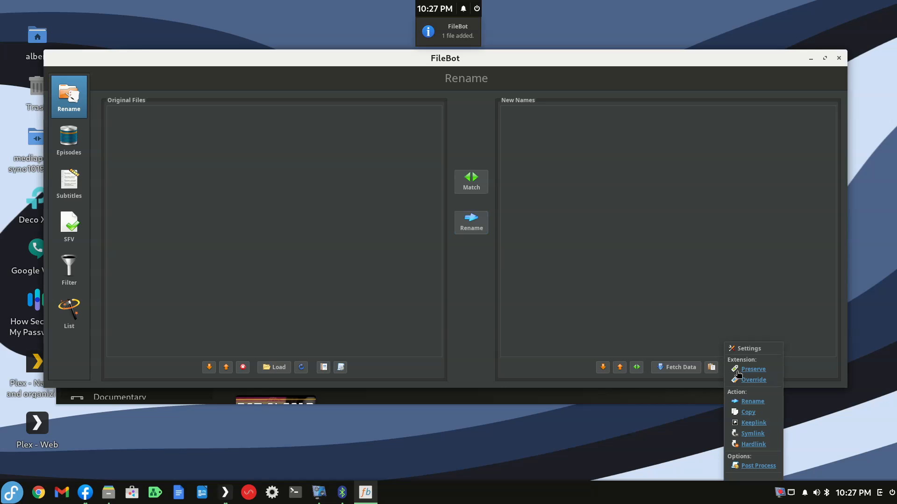
click(753, 466)
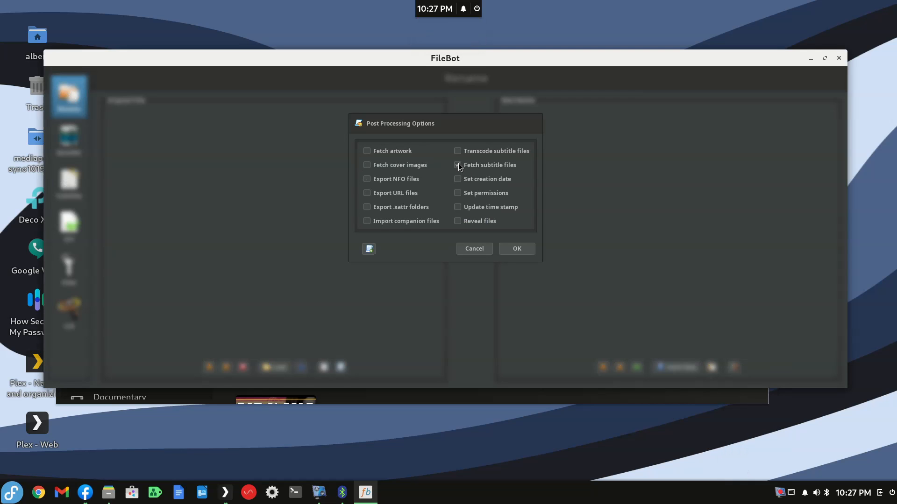
click(515, 249)
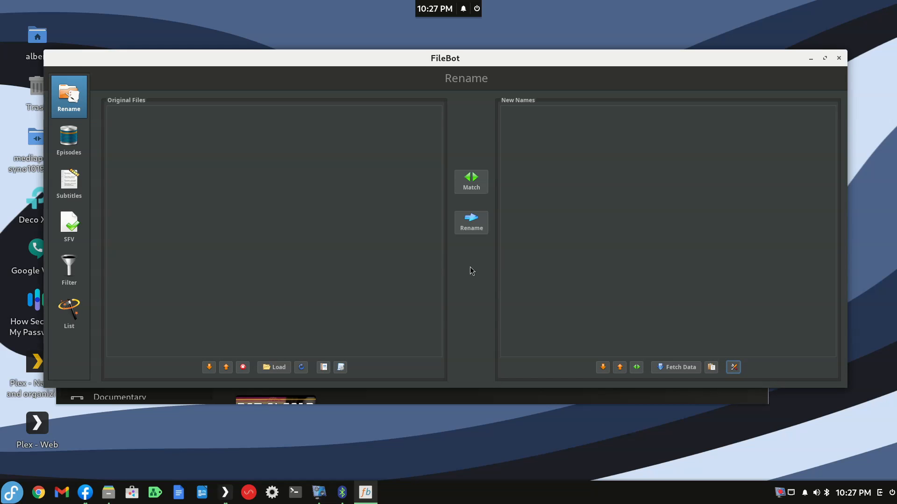
click(838, 59)
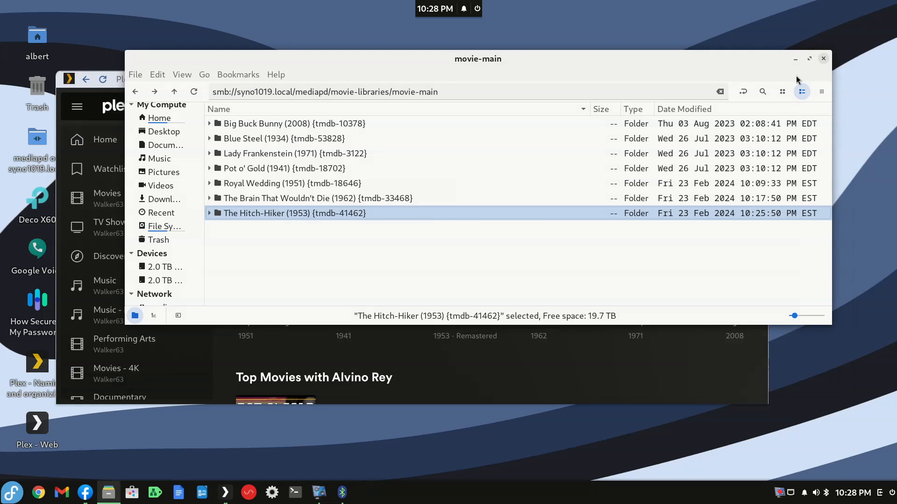
Step: Open The Hitch-Hiker folder to check for the subtitle file, and open the movie's mp4
double_click(316, 217)
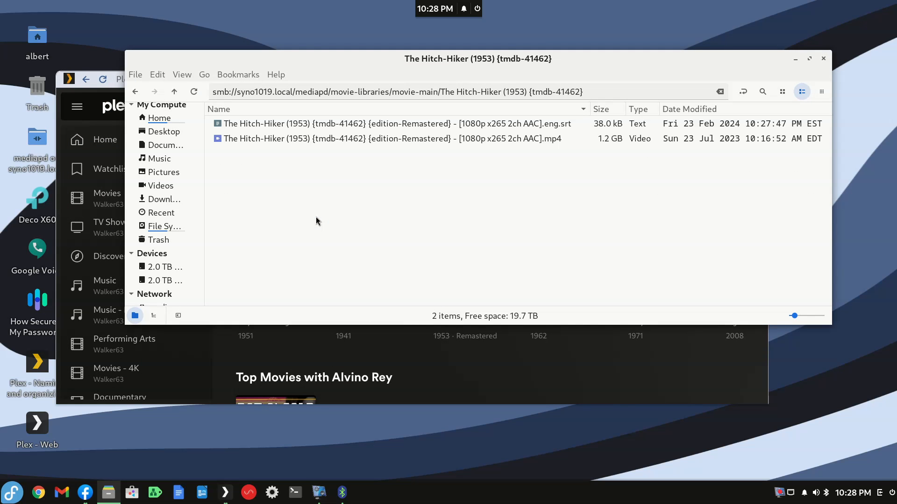
double_click(430, 139)
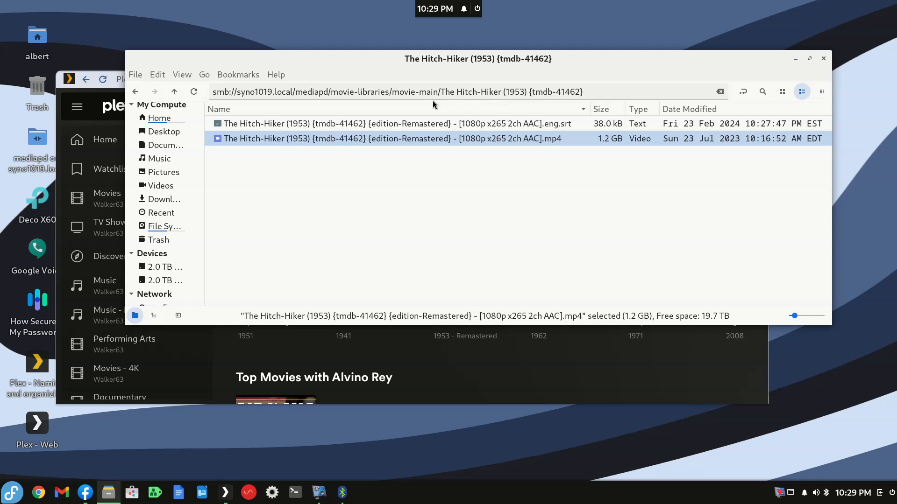
Step: Highlight The Hitch-Hiker folder name in the location path to examine how it is named
click(596, 93)
drag(597, 92, 430, 95)
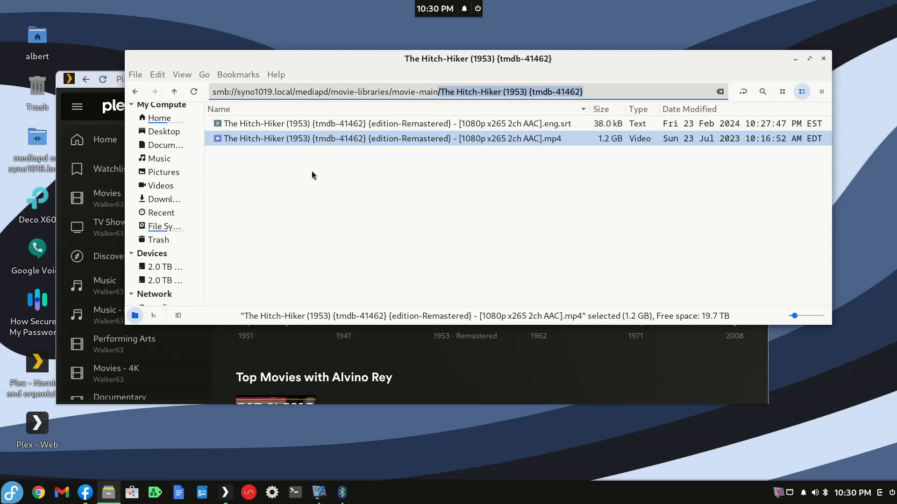
click(372, 245)
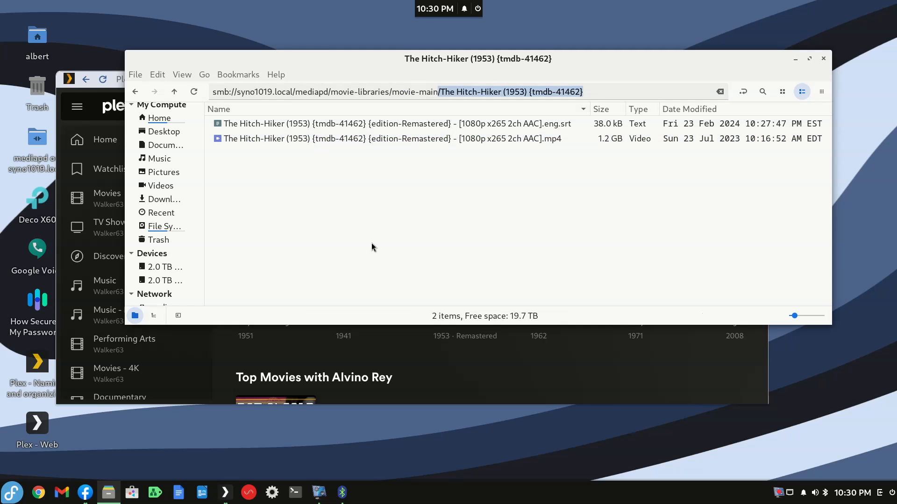